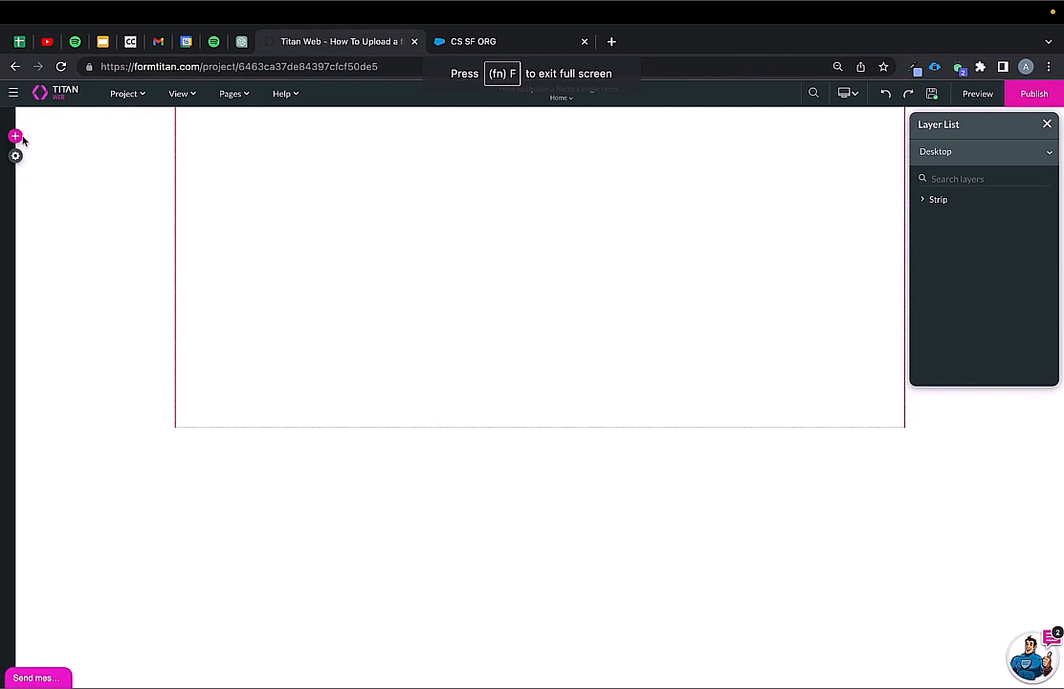
Step: Open the Add Elements library with the pink + button on the left toolbar
click(15, 136)
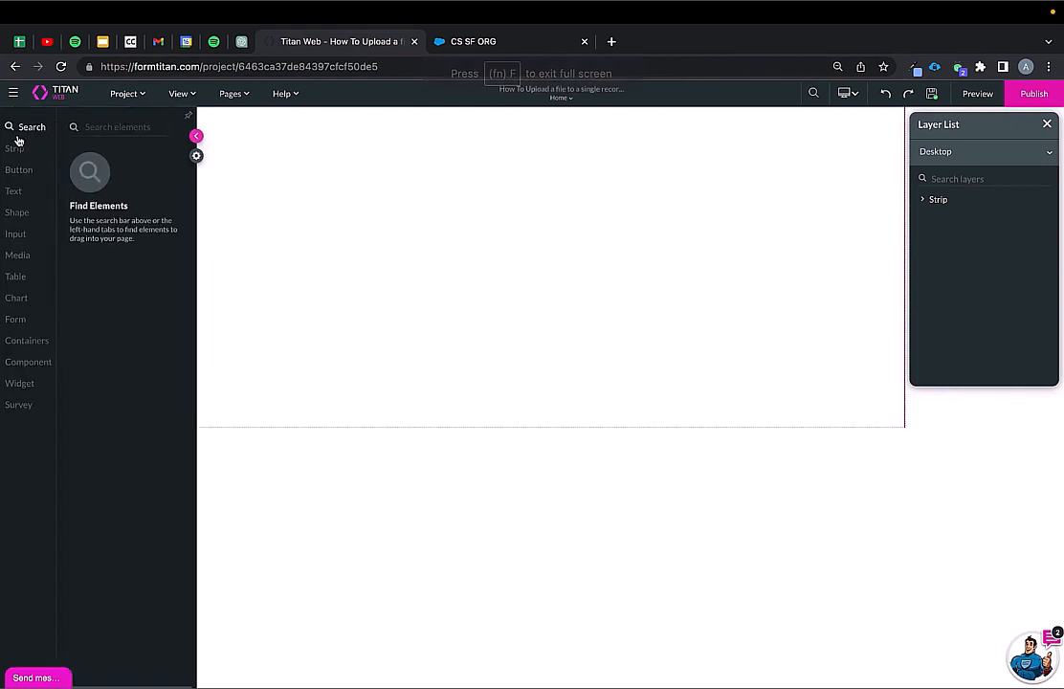
Step: Place two Text fields and an Email field in one column on the page
click(20, 233)
drag(129, 186, 557, 204)
key(super+v)
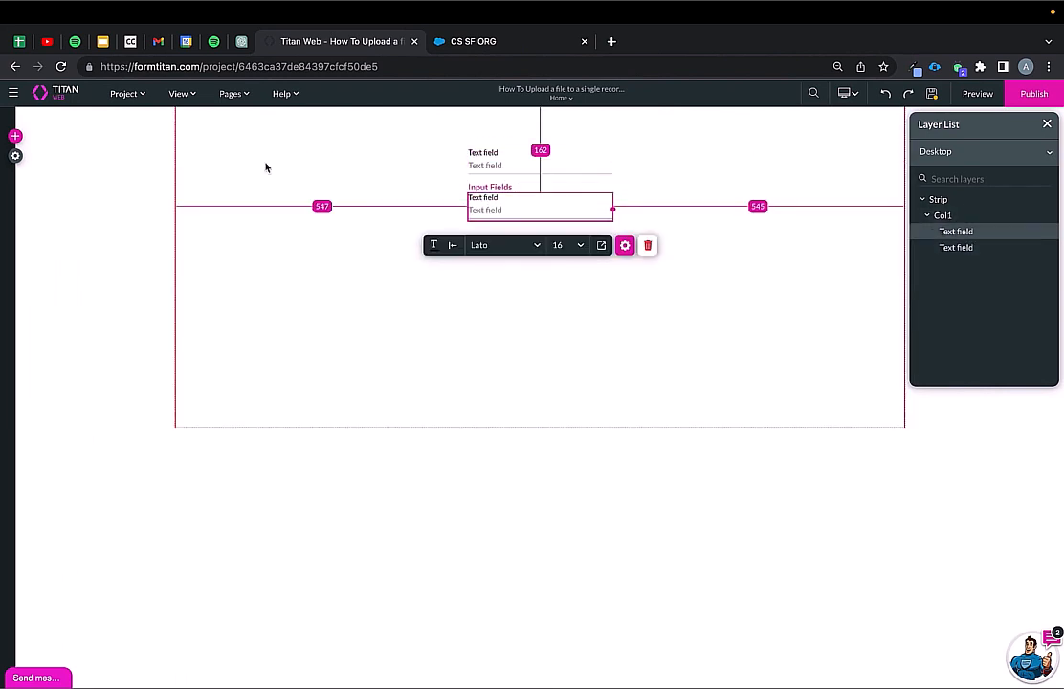
click(15, 136)
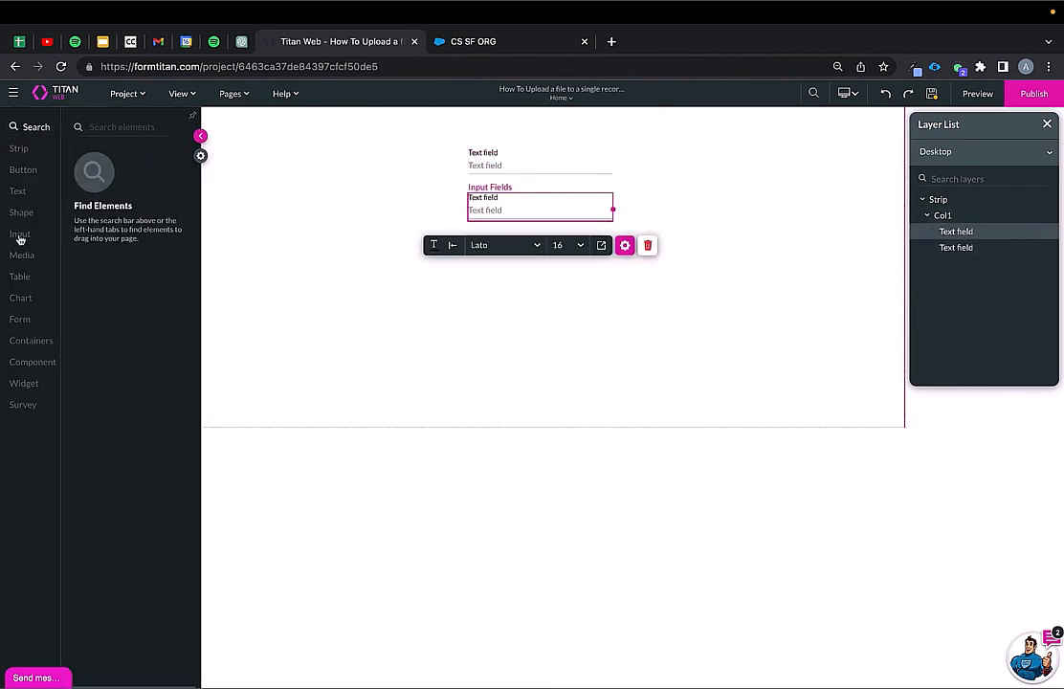
click(20, 234)
drag(139, 301, 541, 256)
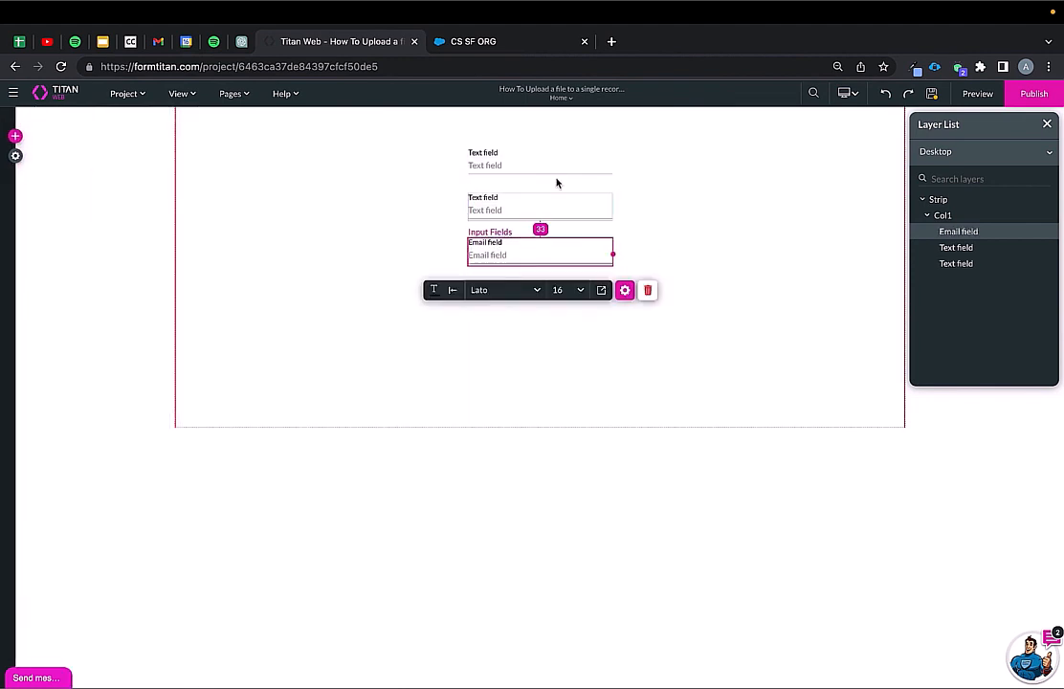
Step: Label the two text fields First Name and Last Name
click(559, 167)
click(625, 200)
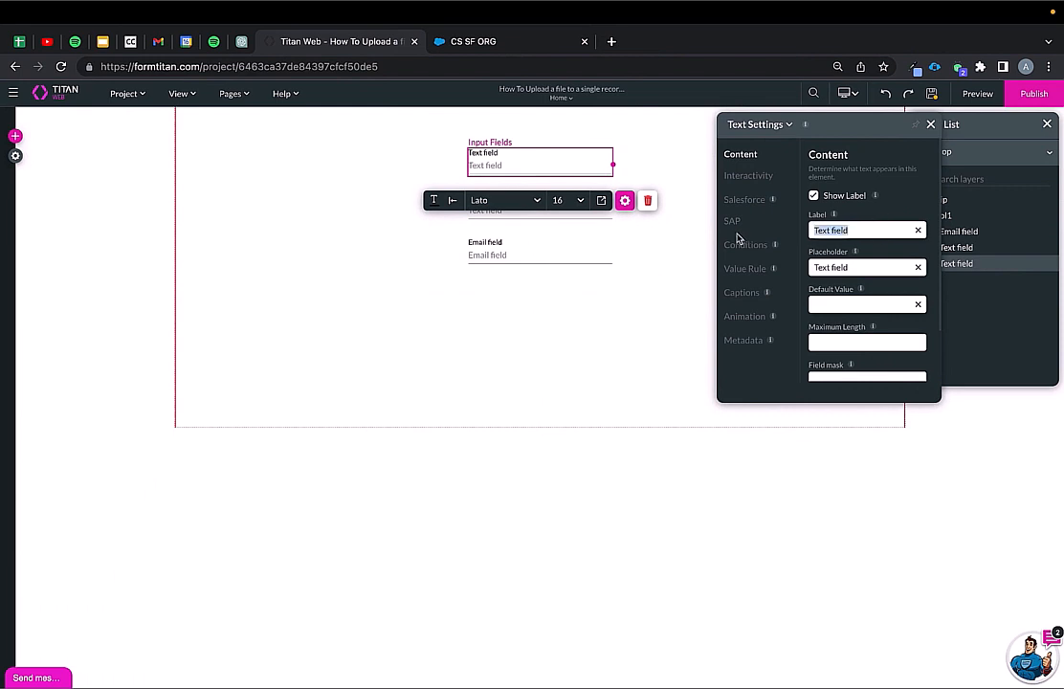
text(First Name)
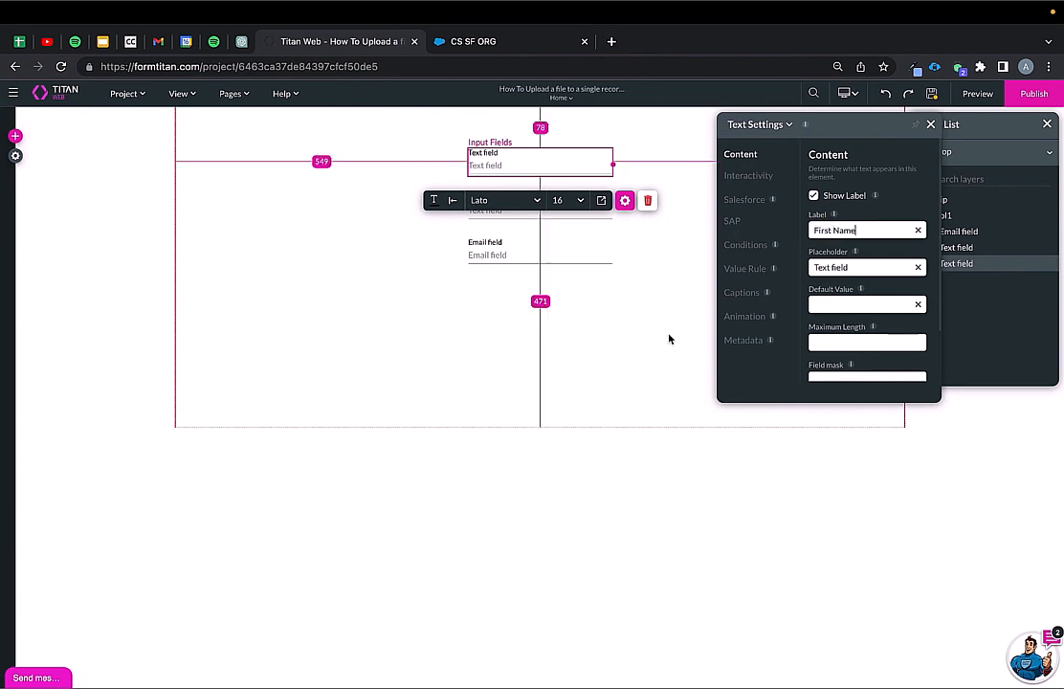
click(666, 337)
click(584, 216)
click(875, 232)
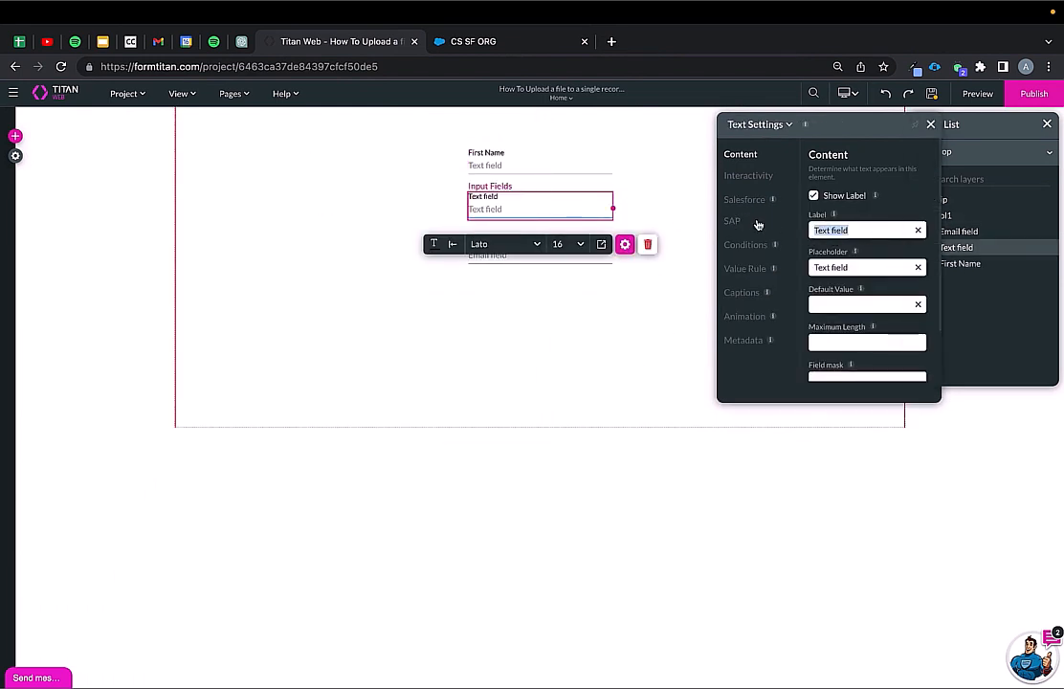
text(Last n)
key(BackSpace)
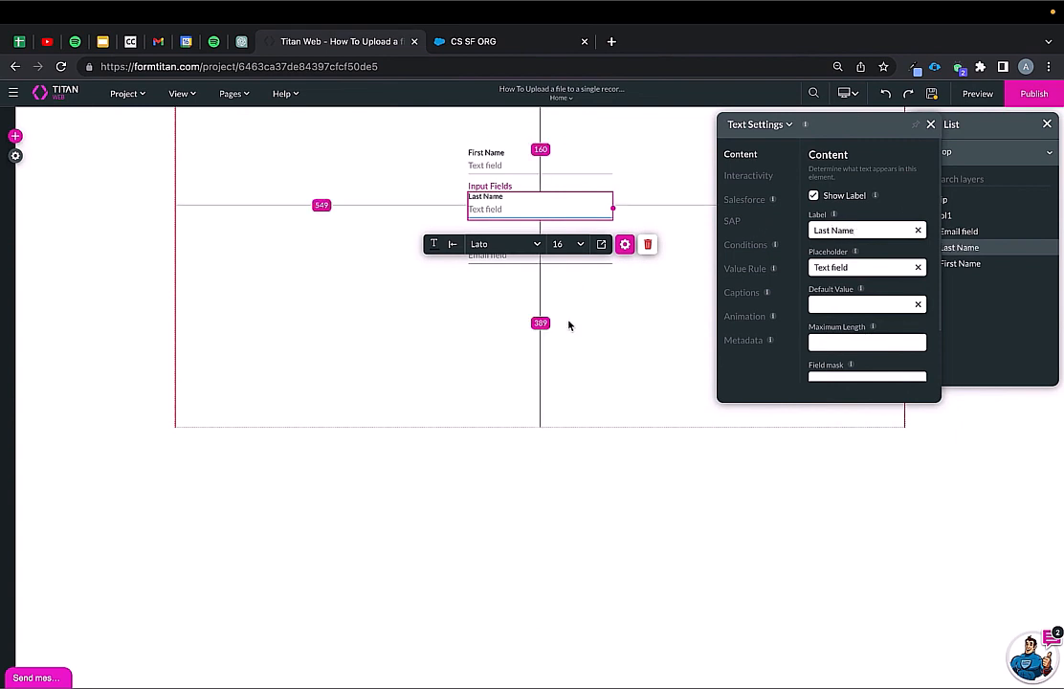
click(566, 324)
click(547, 260)
click(555, 326)
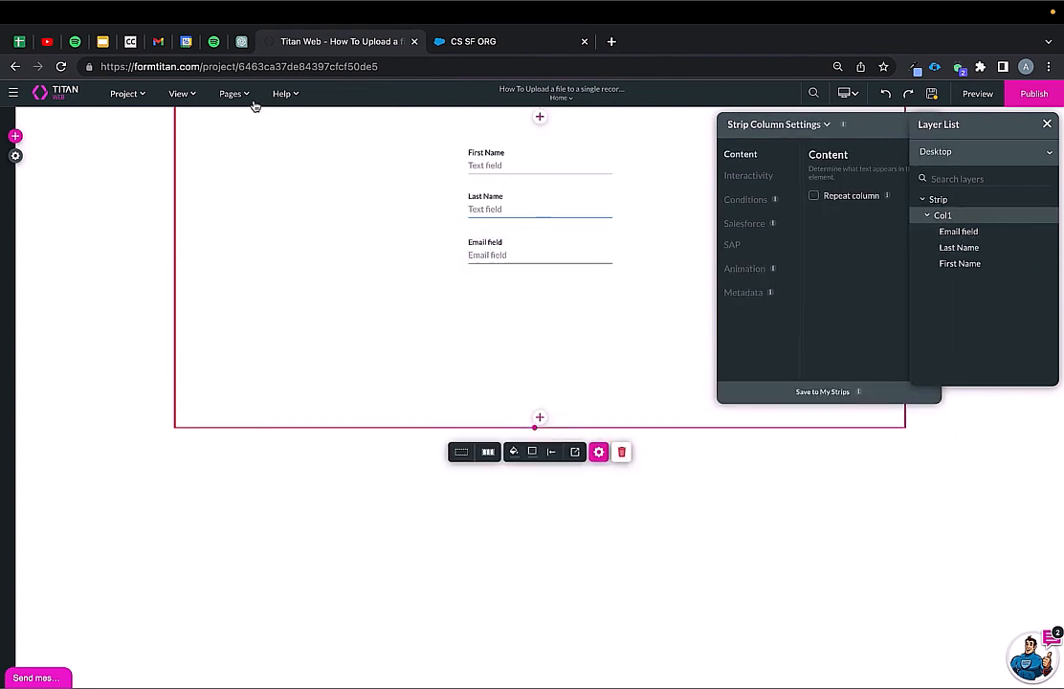
Step: Drag a File Upload element from Input to just below the Email field
click(14, 135)
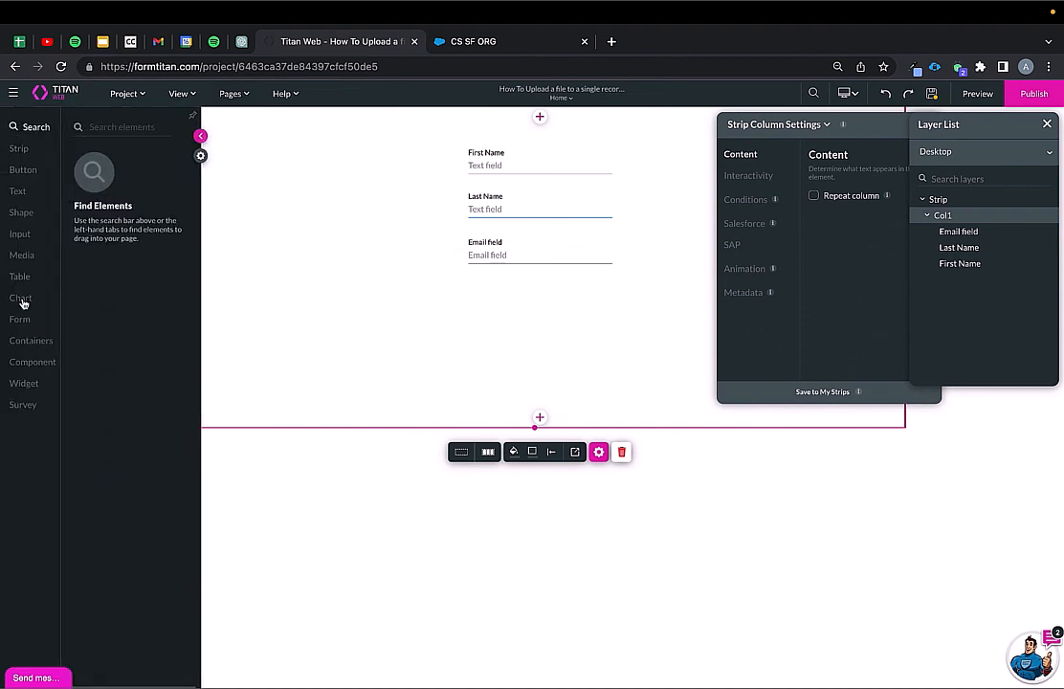
click(21, 234)
scroll(115, 459, down, 2)
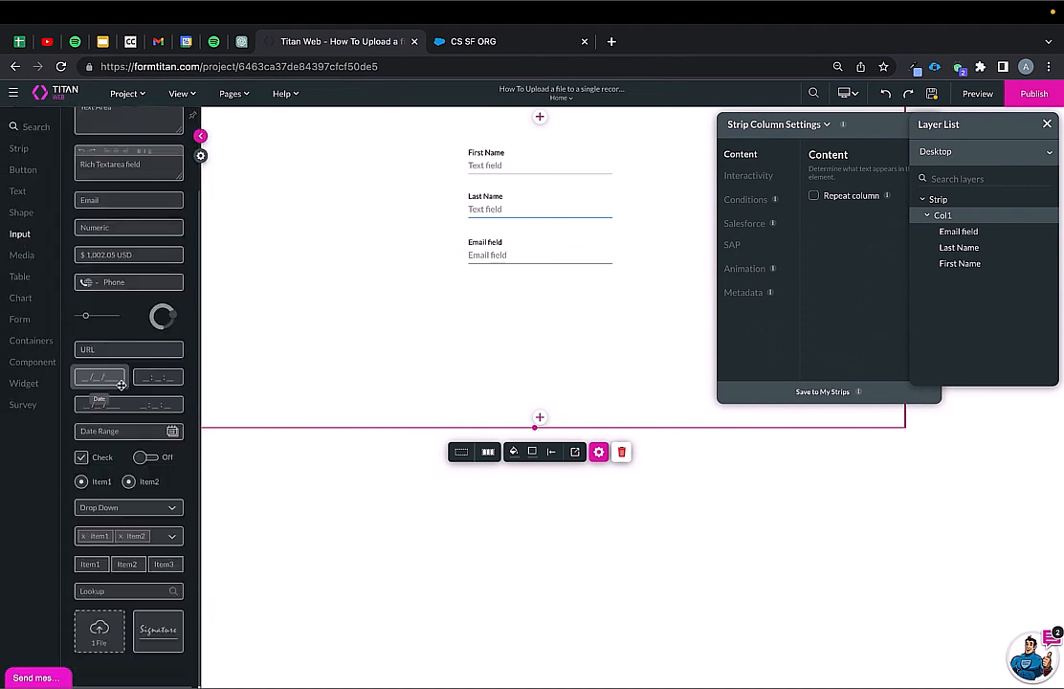
drag(100, 629, 500, 320)
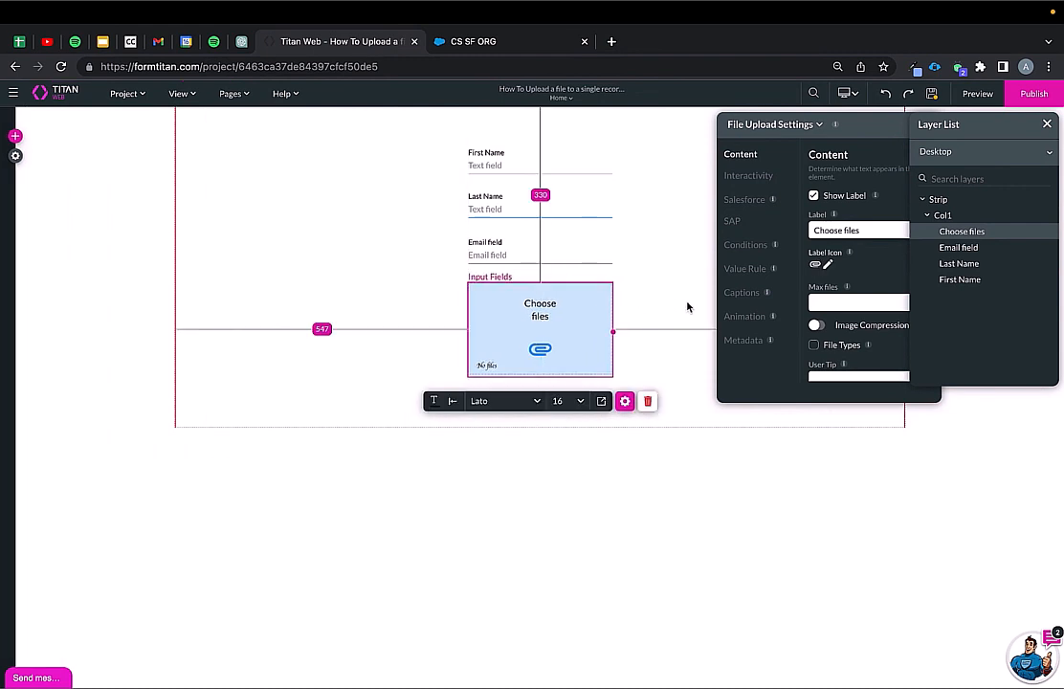
click(1046, 125)
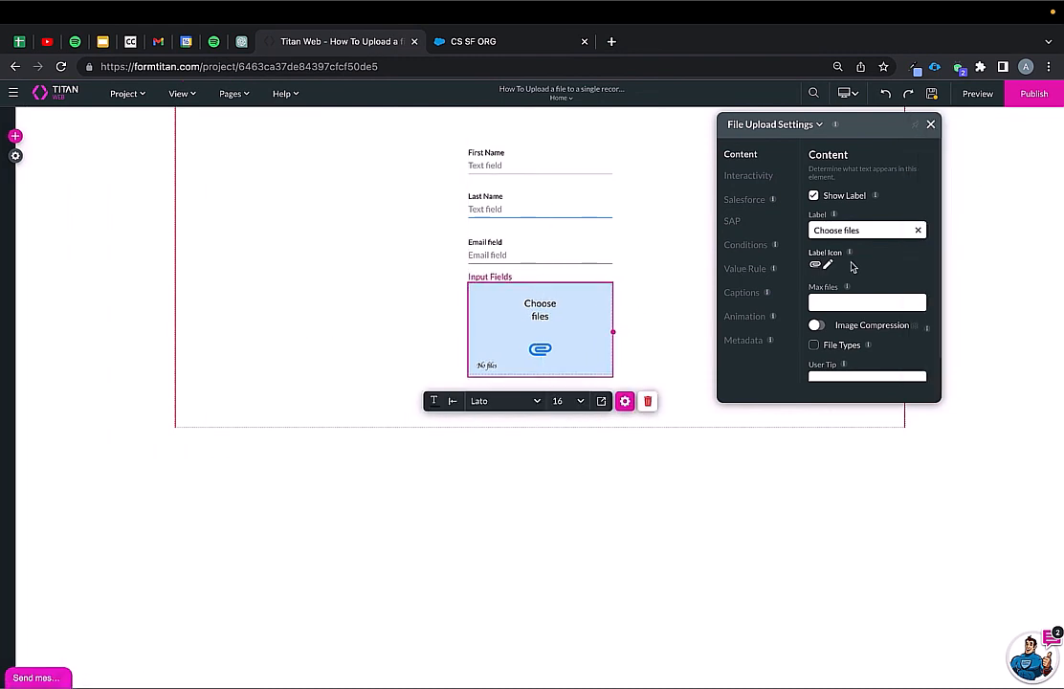
Step: Review the upload box's settings, leaving file-type restriction and image compression off
scroll(852, 267, down, 1)
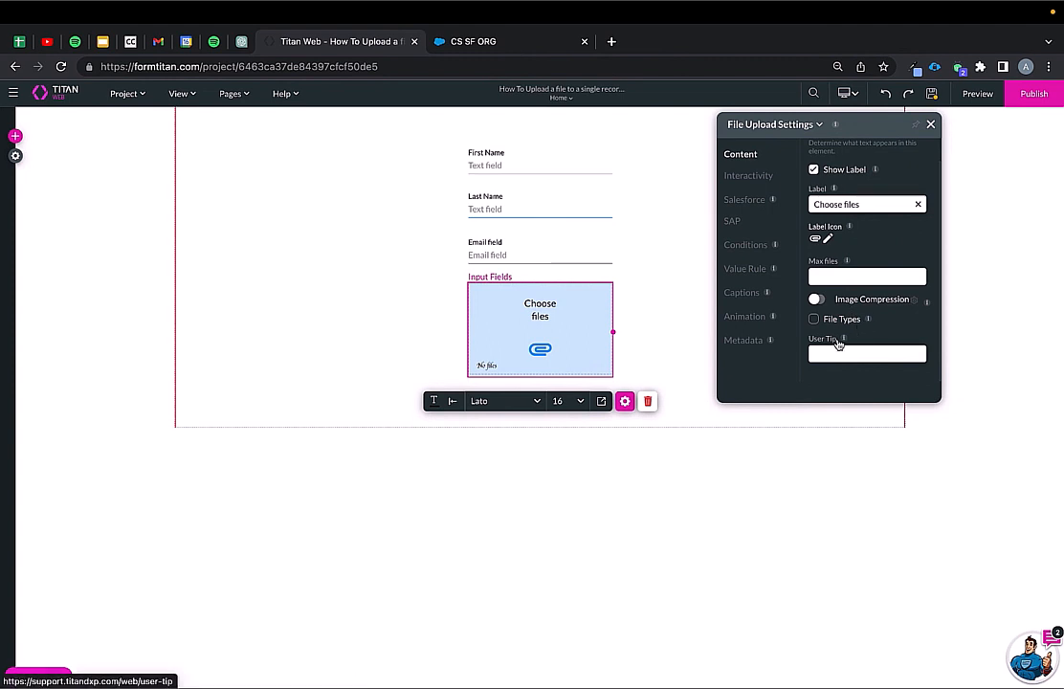
click(813, 319)
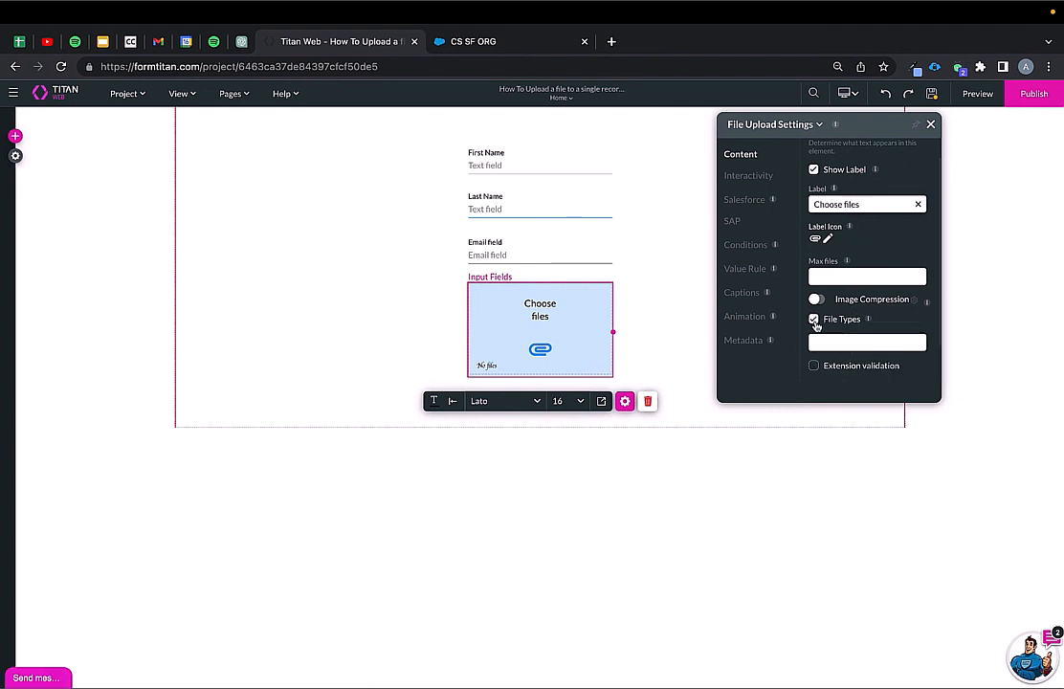
scroll(815, 321, down, 1)
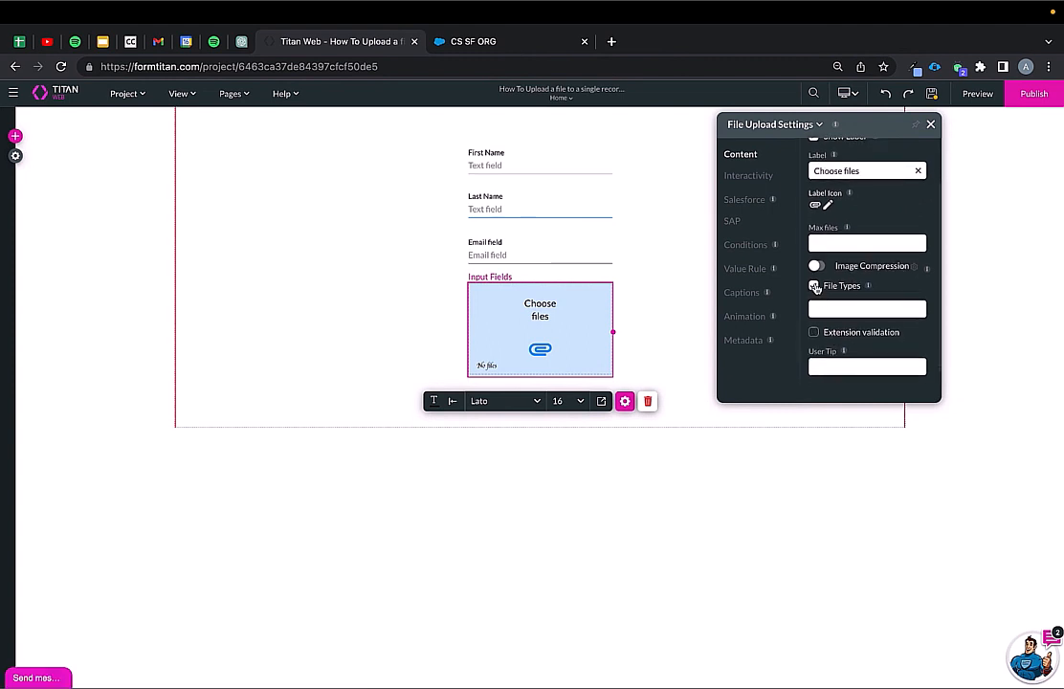
click(814, 287)
click(819, 301)
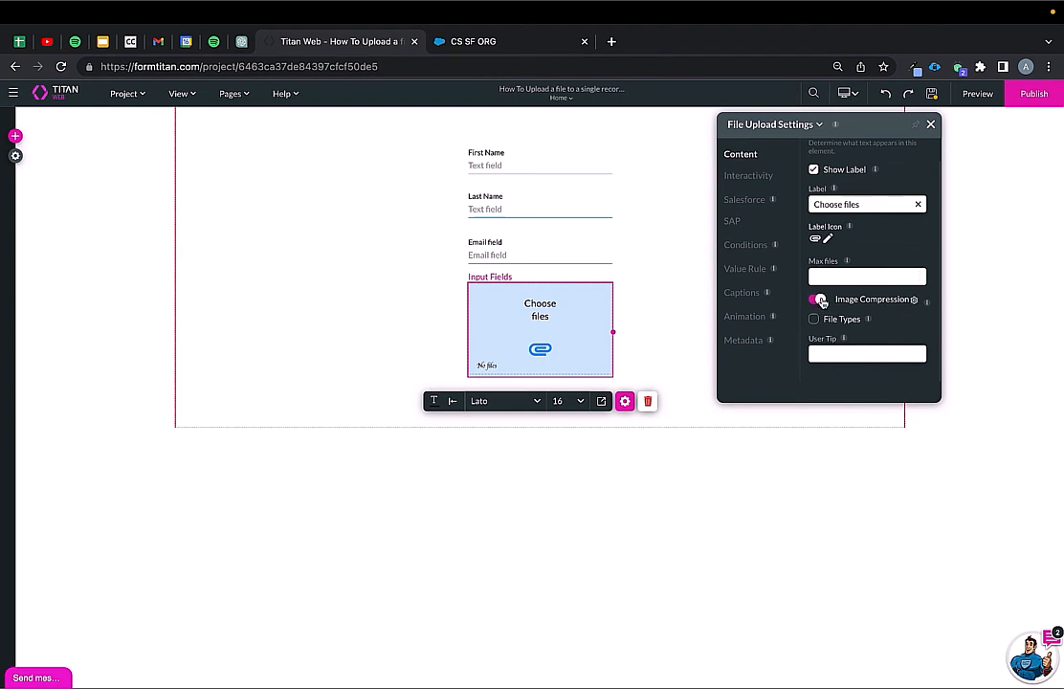
click(820, 300)
scroll(840, 222, up, 1)
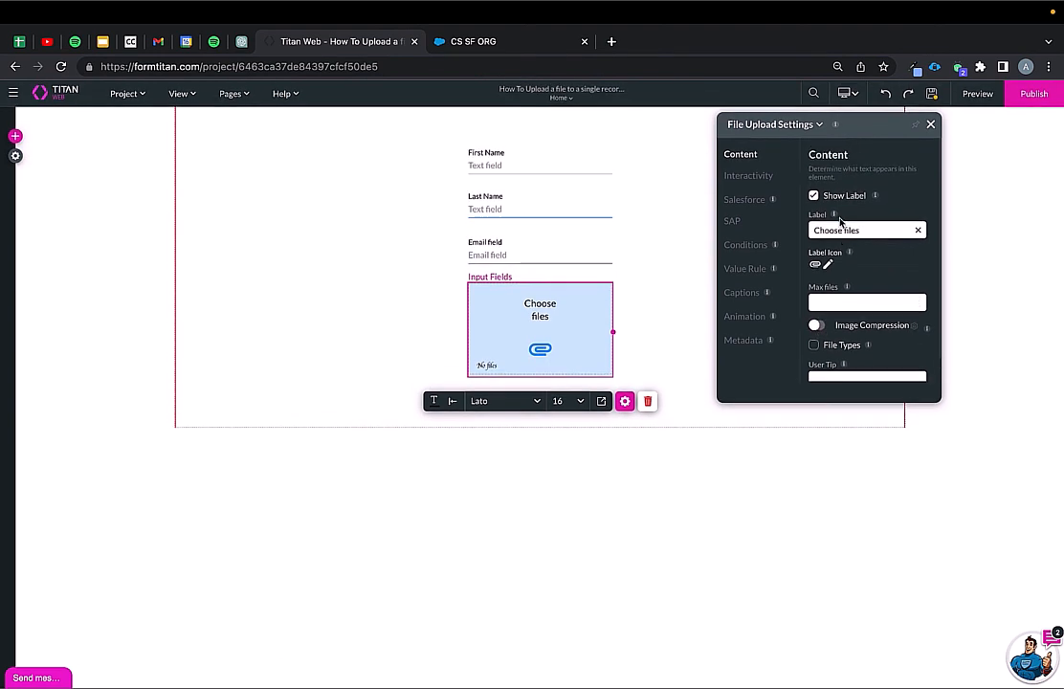
click(749, 176)
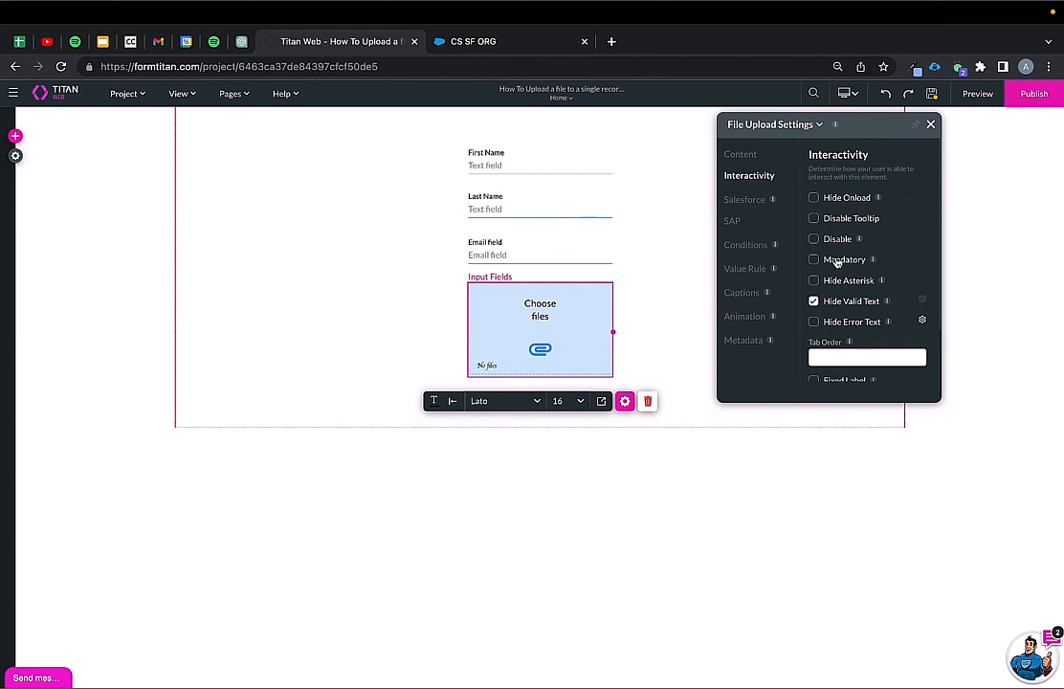
scroll(873, 247, down, 1)
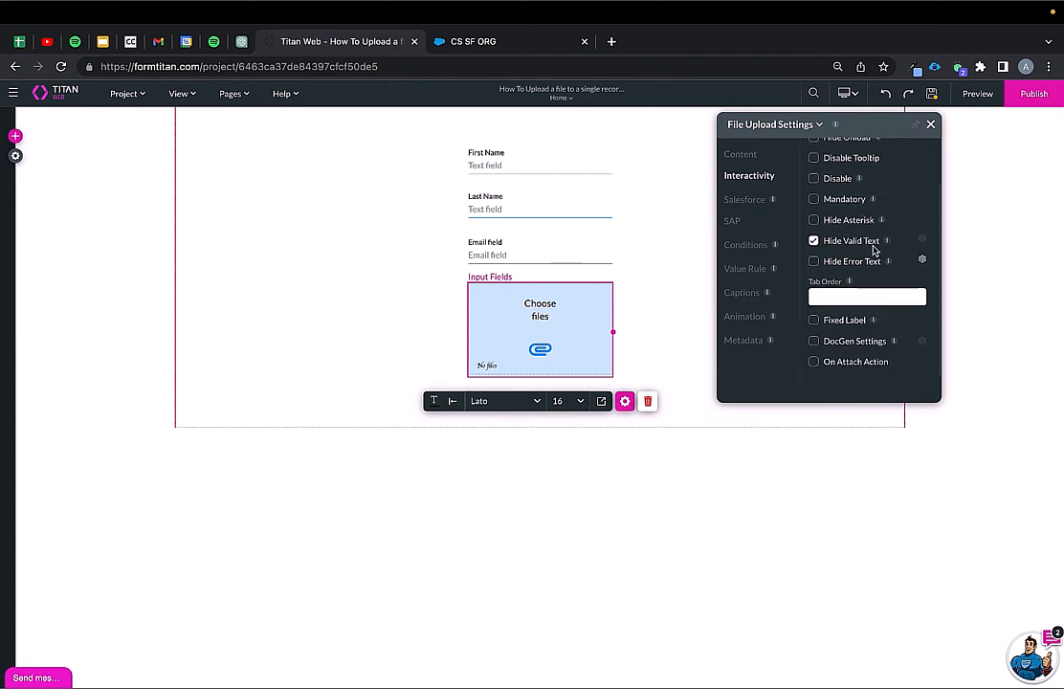
click(930, 124)
Step: Make the form strip taller and place a Primary button below the upload box
click(536, 423)
drag(536, 423, 531, 539)
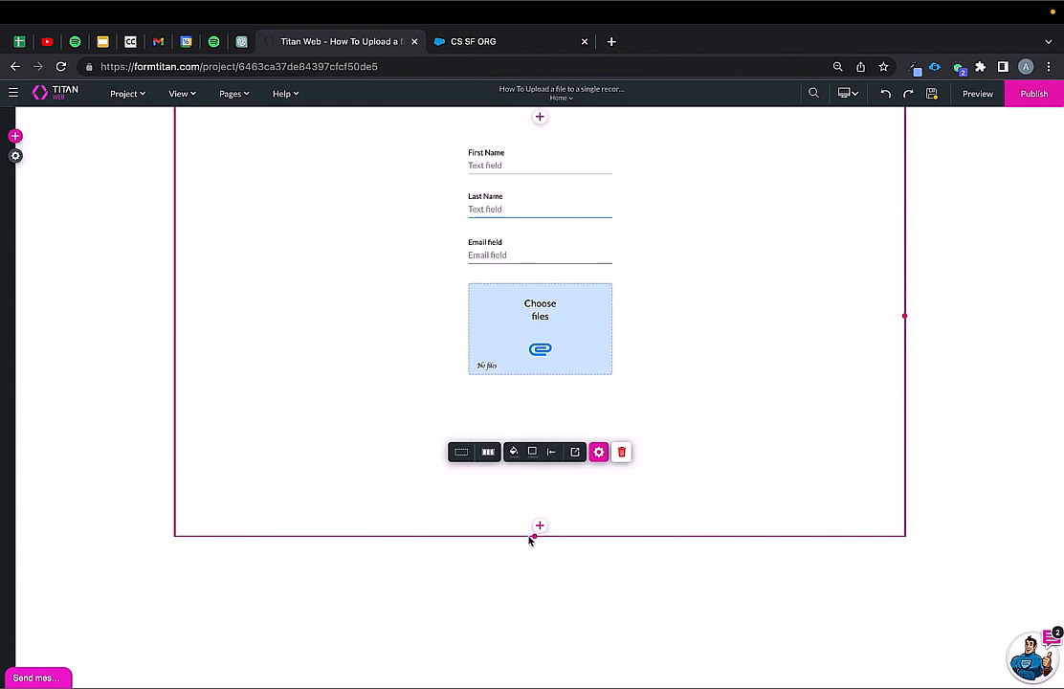
click(14, 136)
click(29, 170)
drag(122, 157, 538, 418)
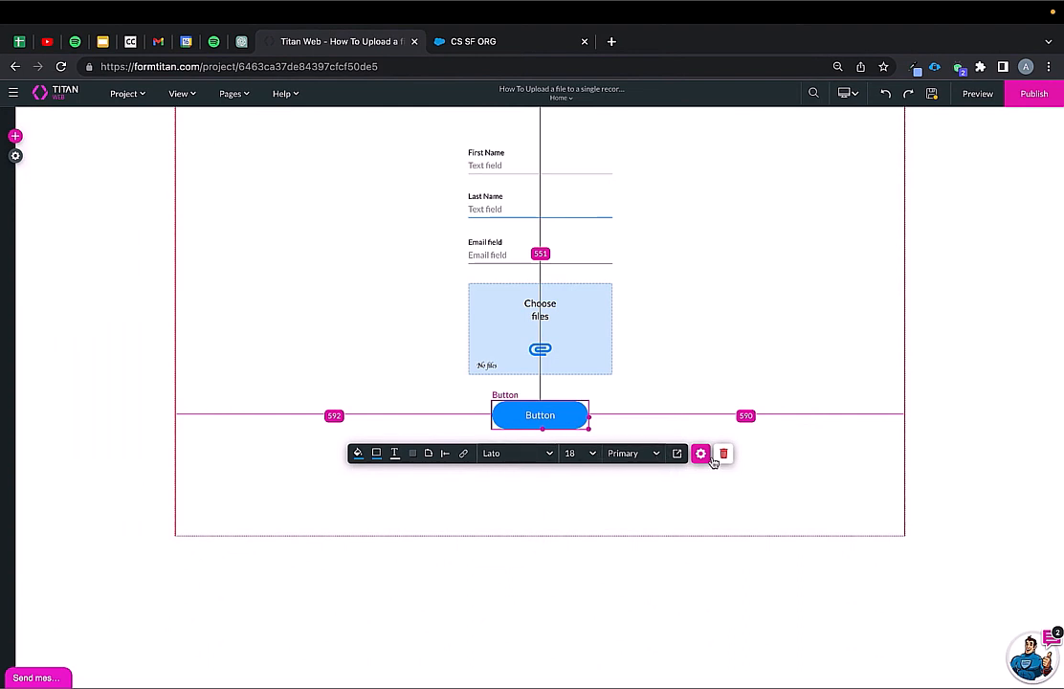
Step: Set the button's text to Submit and open the project settings
click(676, 454)
click(700, 453)
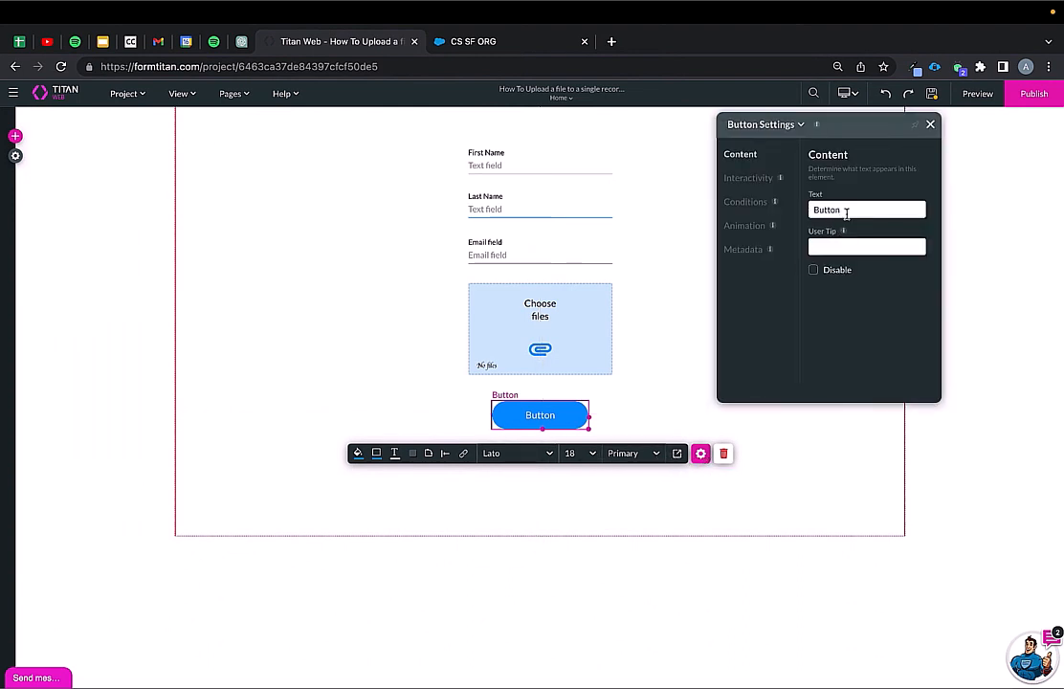
text(SUbmit)
key(BackSpace)
key(BackSpace)
key(BackSpace)
key(BackSpace)
key(BackSpace)
text(ubmit)
click(290, 230)
click(15, 155)
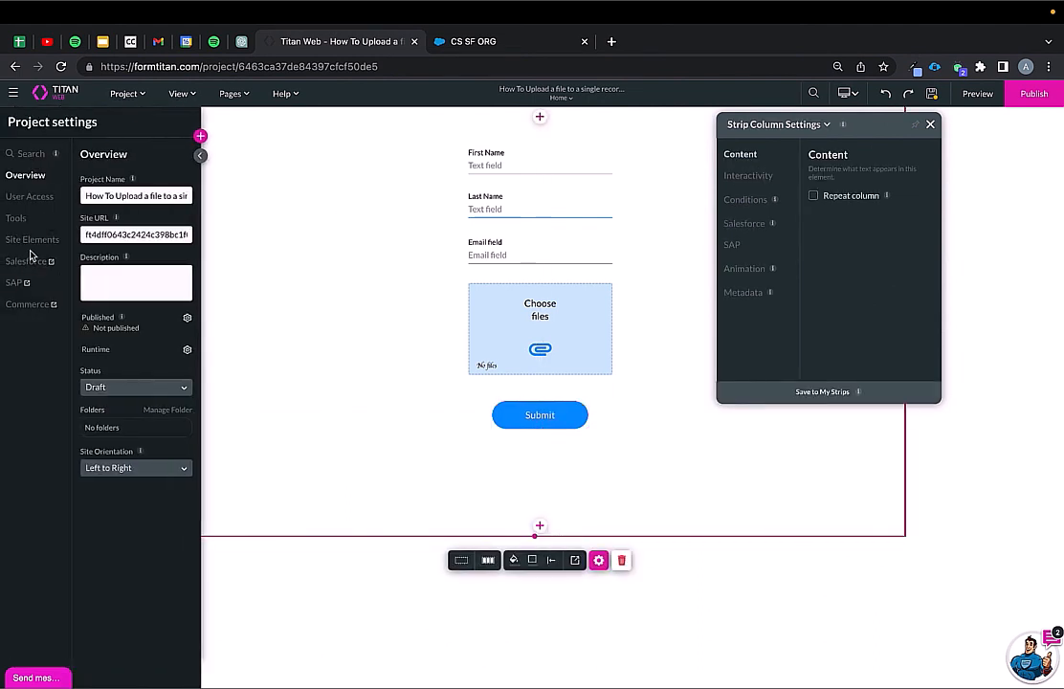
Step: Start a Salesforce Contact mapping under Get, then cancel it without saving
click(26, 261)
click(744, 293)
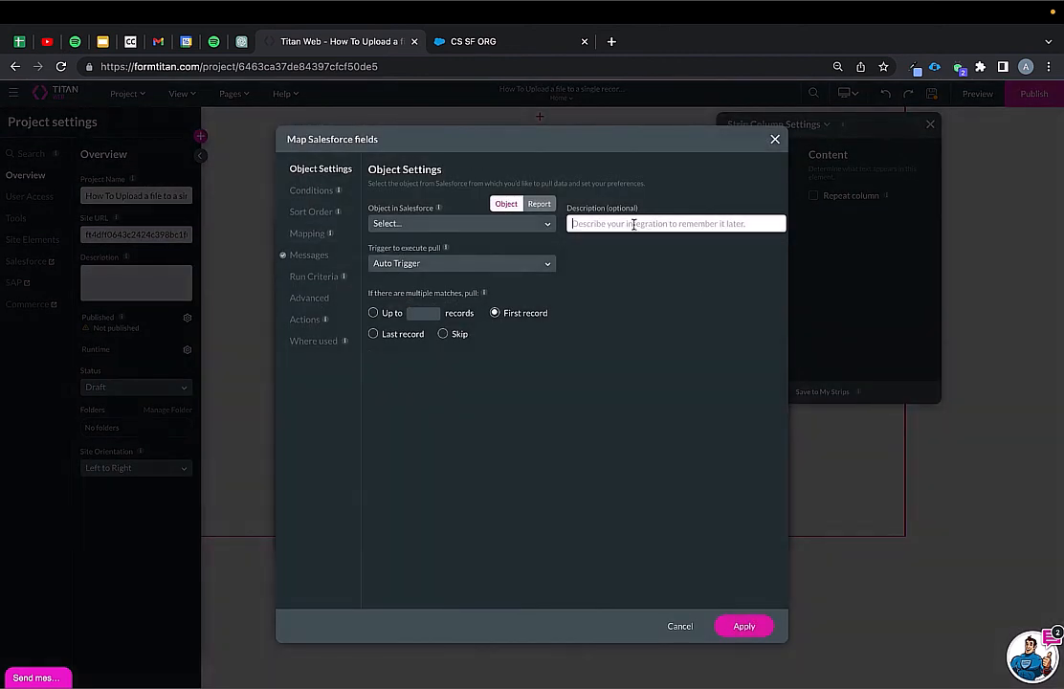
text(1) Create Contact)
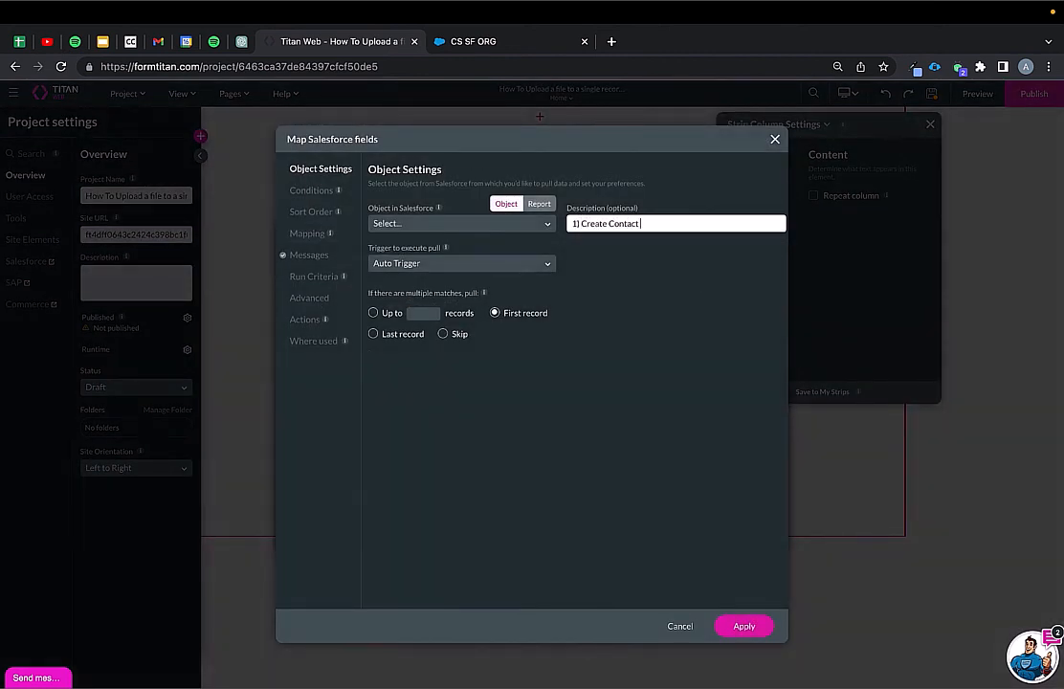
click(491, 227)
text(cont)
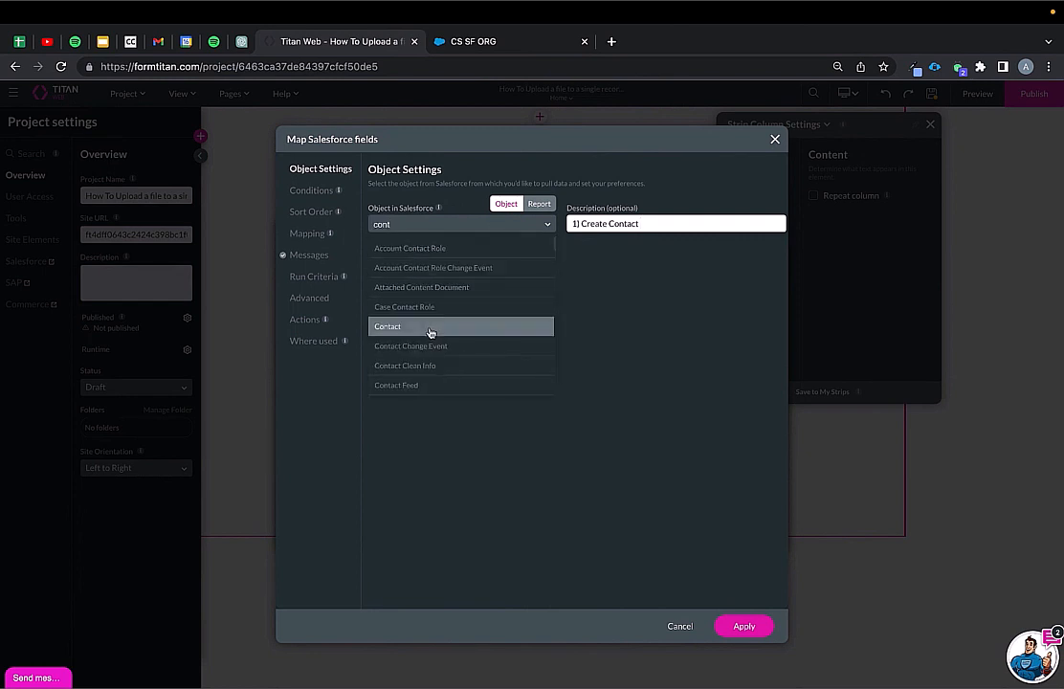
click(429, 327)
click(440, 258)
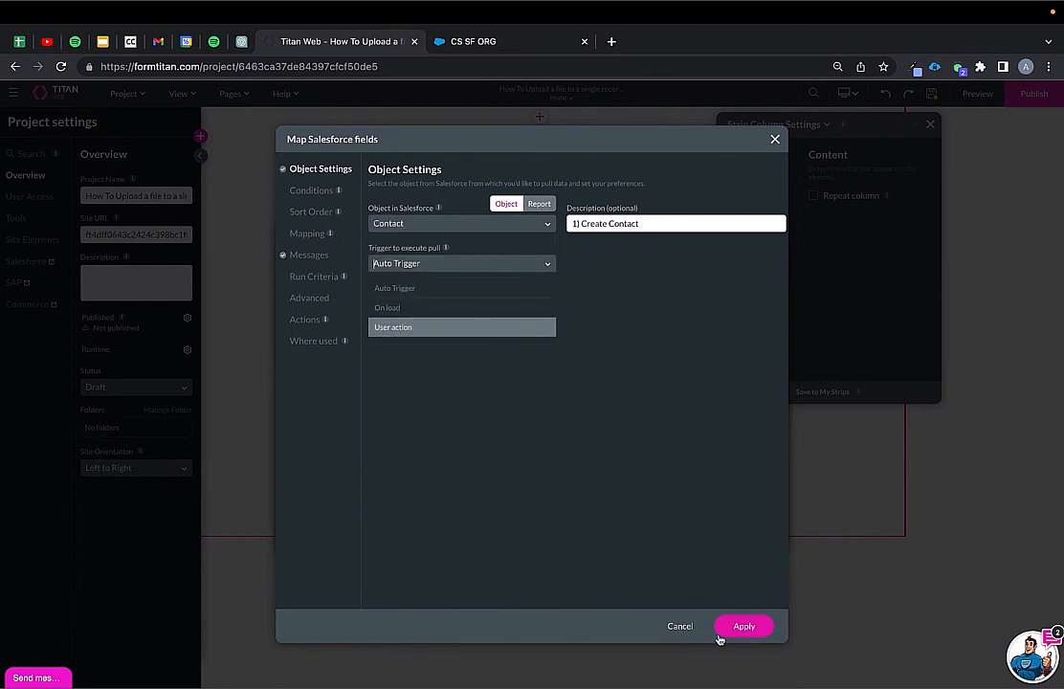
click(683, 629)
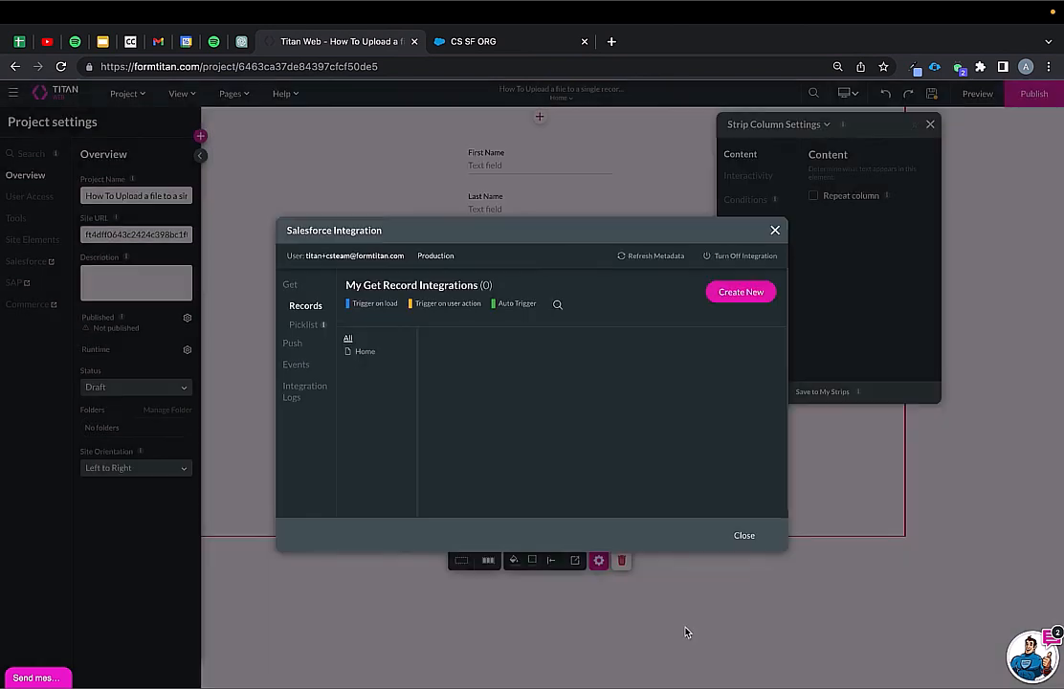
Step: Create a Push integration for Contact described '1) Create Contact' and open its mapping
click(291, 345)
click(743, 293)
click(402, 226)
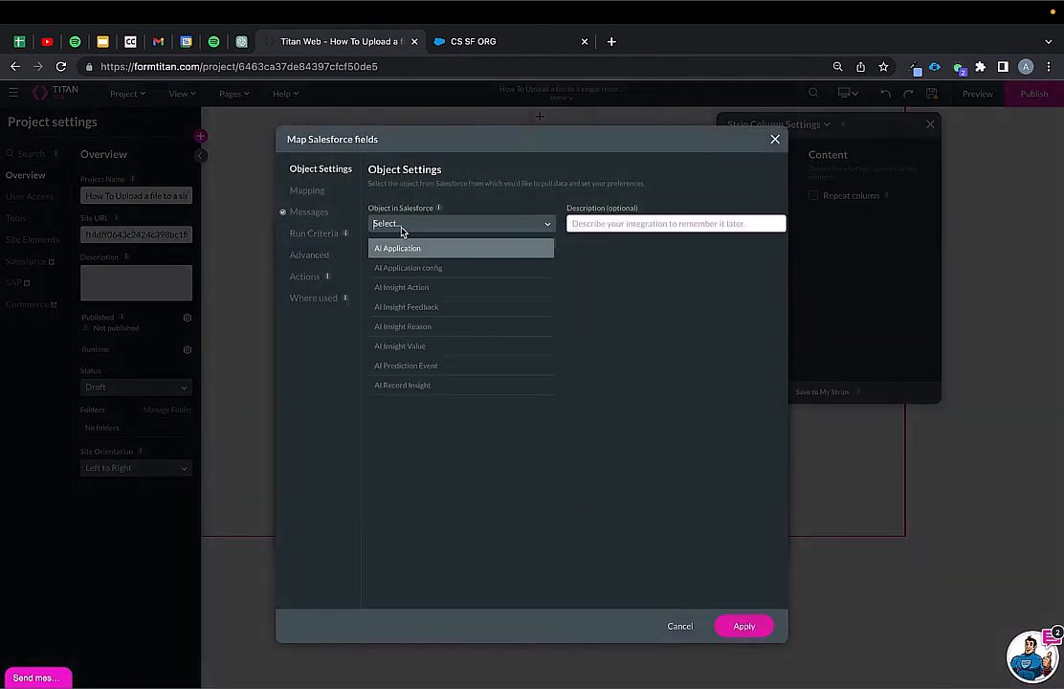
text(contact)
click(396, 328)
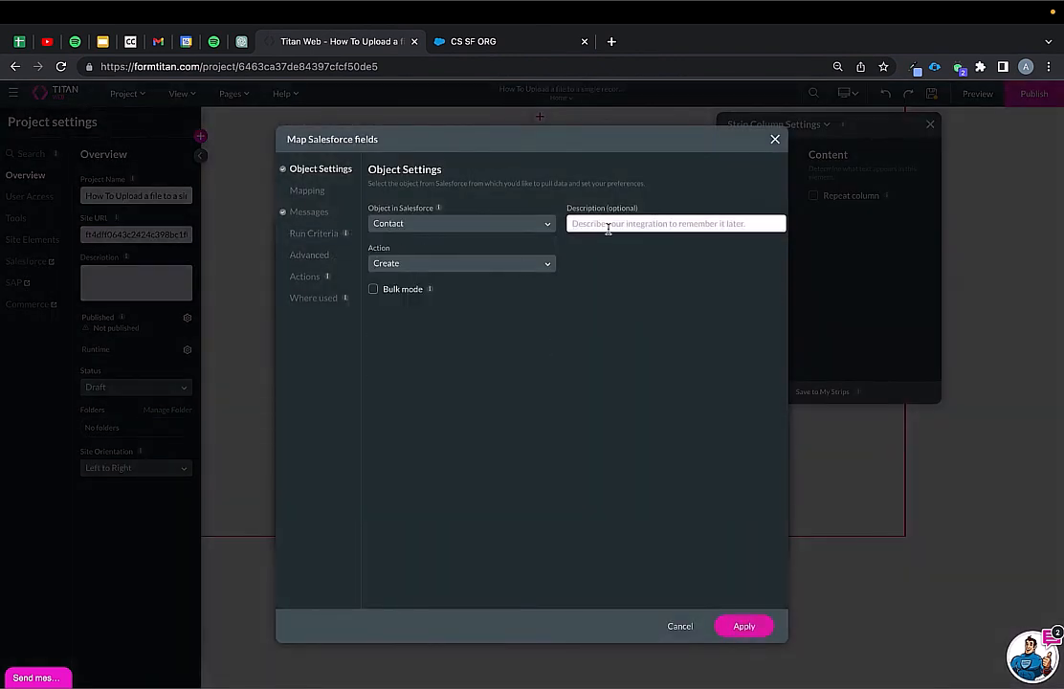
click(608, 225)
text(1) Create Contact)
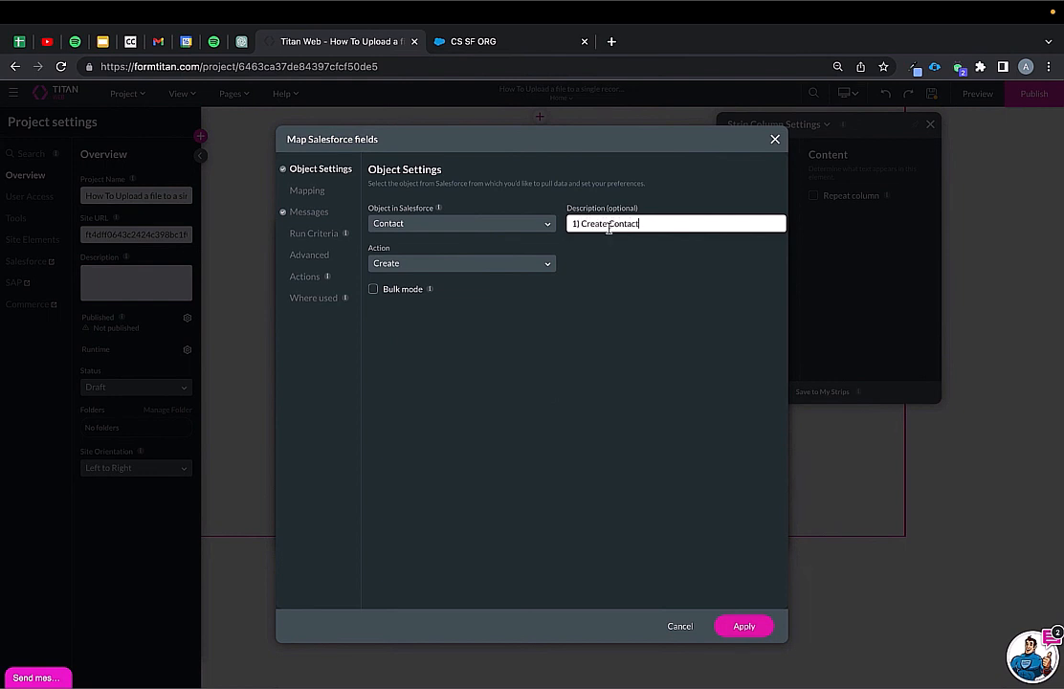
click(301, 191)
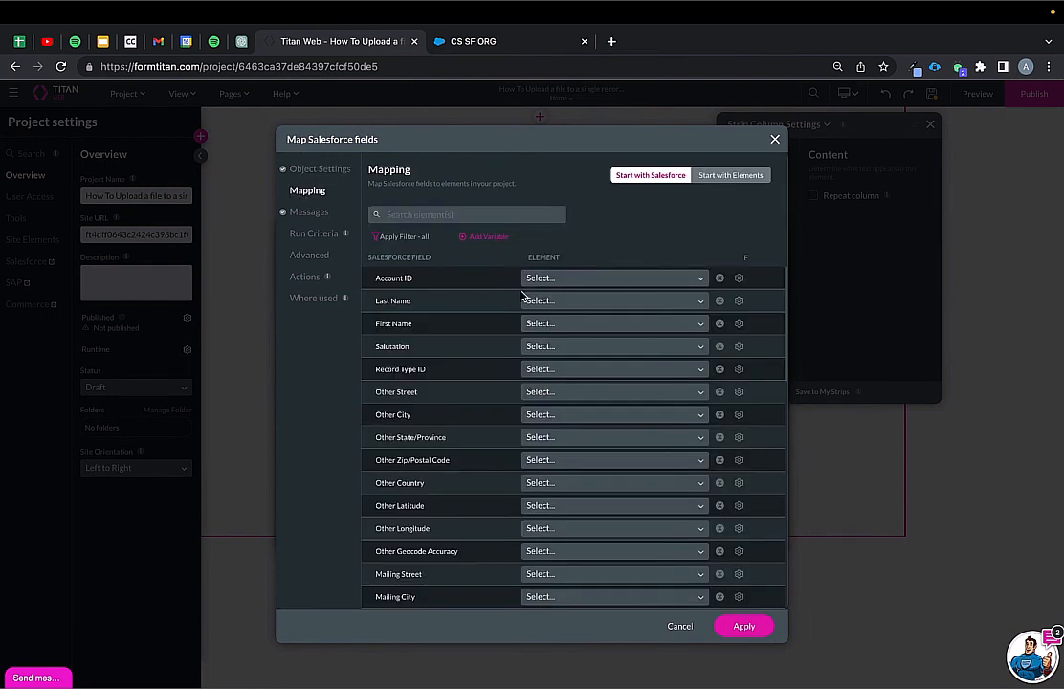
Step: Map the Contact's Last Name and First Name to the matching form fields
click(562, 305)
text(kas)
key(BackSpace)
key(BackSpace)
key(BackSpace)
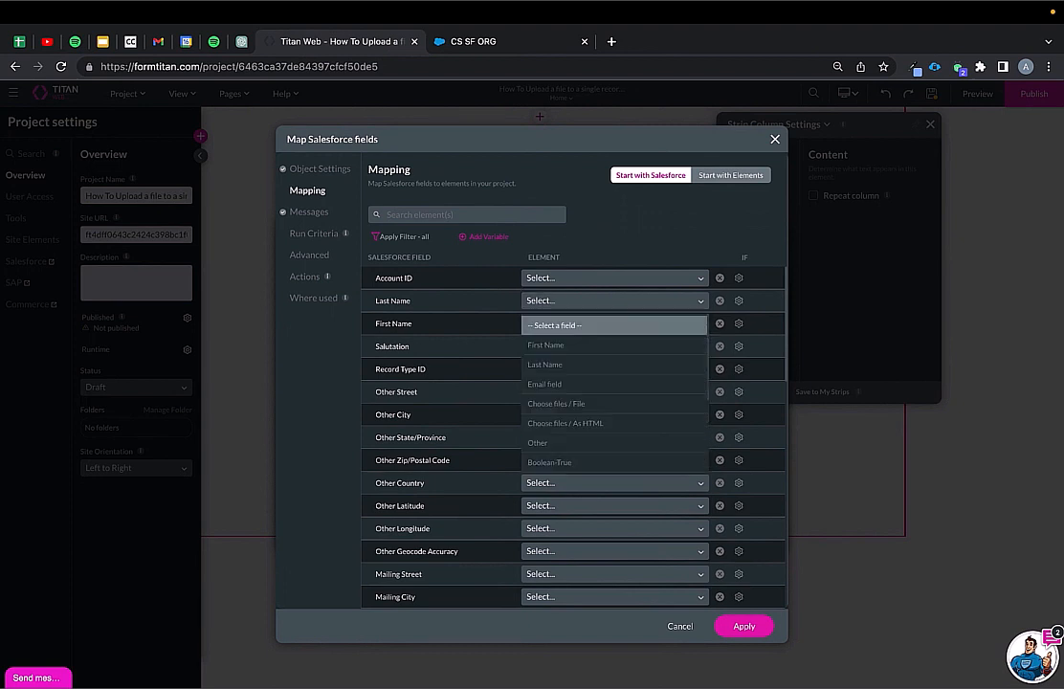
text(las)
click(563, 321)
click(569, 325)
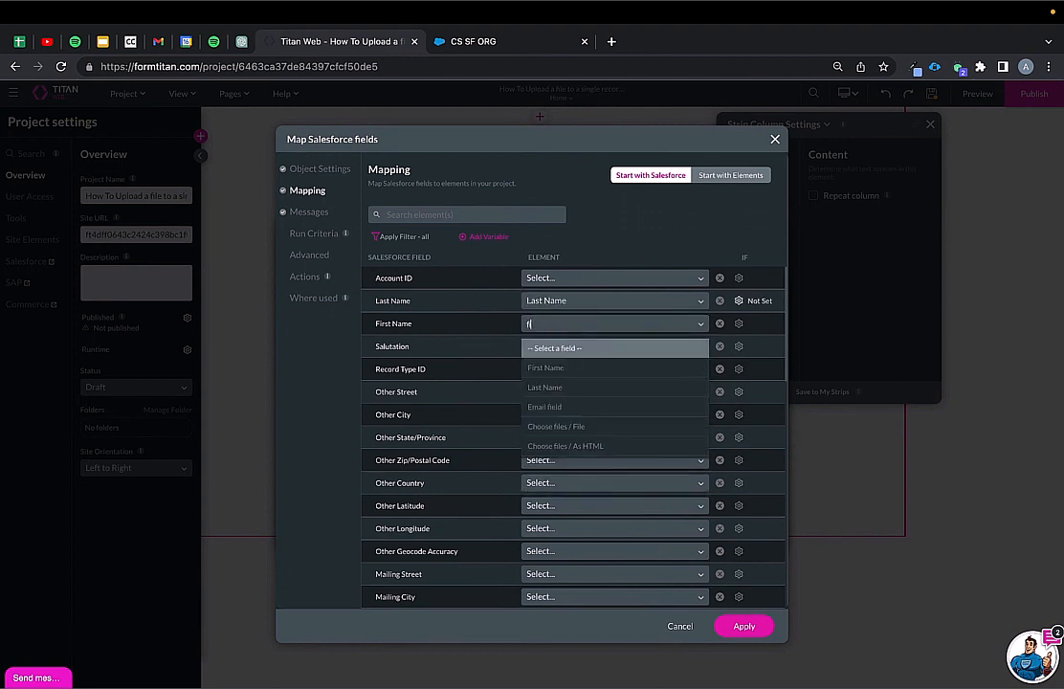
text(fir)
click(562, 347)
Step: Map the Contact's Email to the form's Email field
click(479, 214)
text(ema)
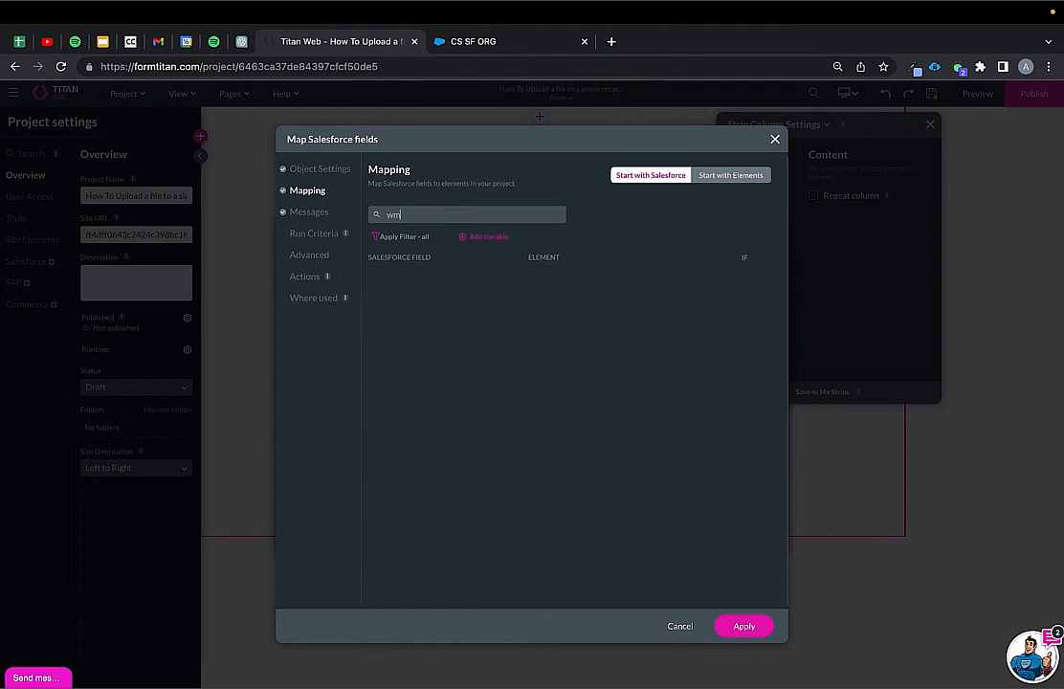
key(BackSpace)
key(BackSpace)
key(BackSpace)
text(ema)
click(550, 278)
text(em)
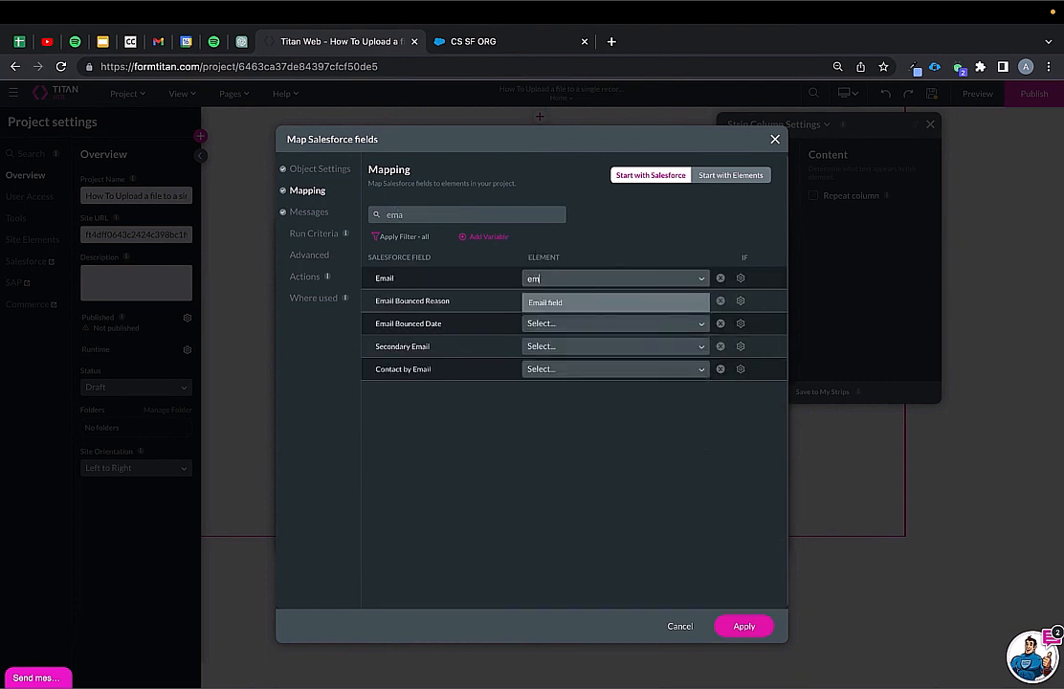
click(555, 304)
Step: Filter to Mapped Fields, apply the mapping, and add a child integration under #1 Contact
click(418, 237)
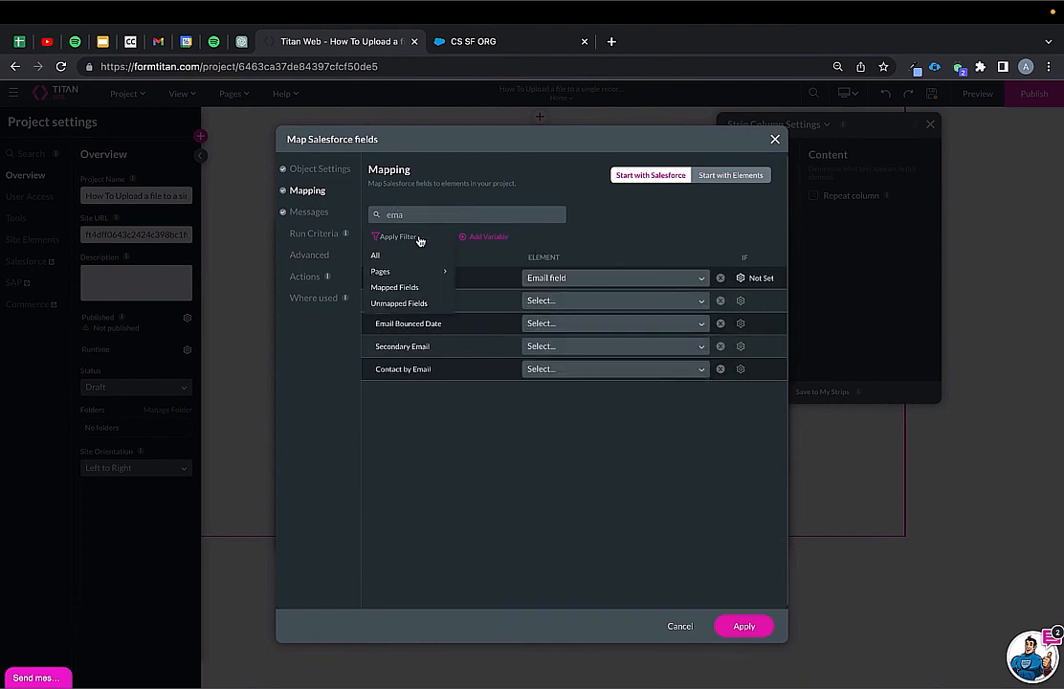
click(394, 286)
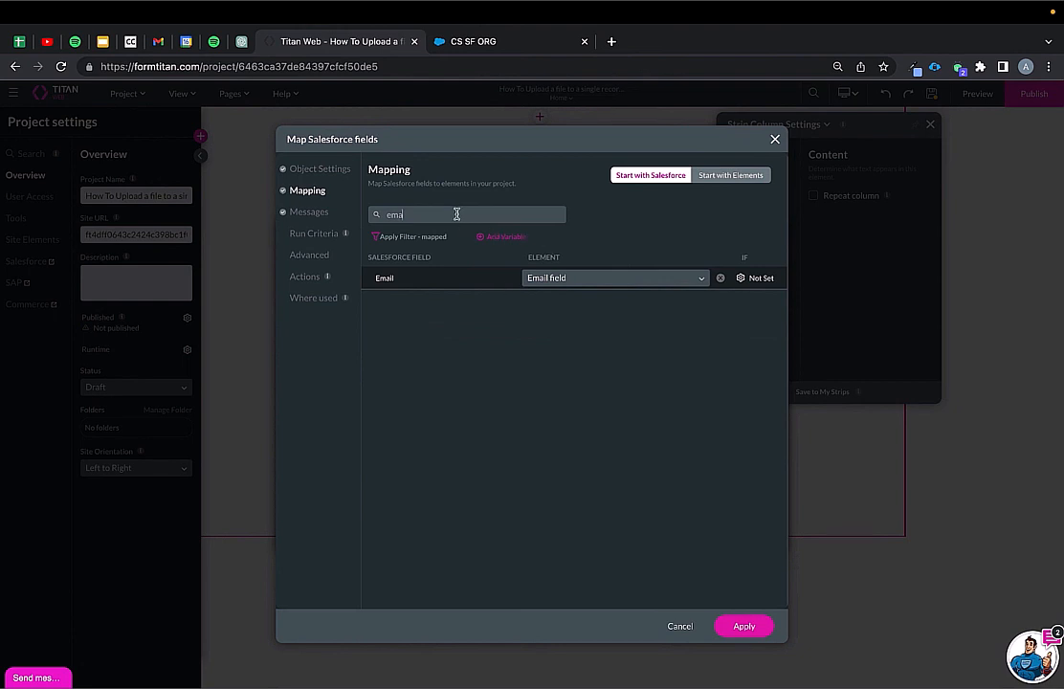
key(BackSpace)
key(BackSpace)
key(BackSpace)
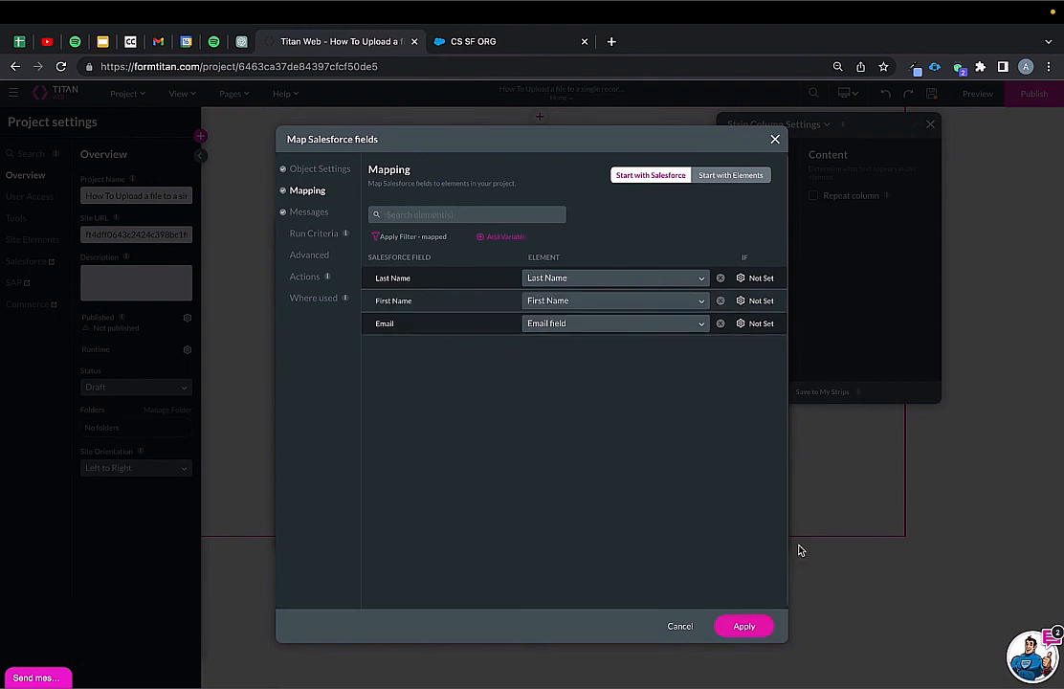
click(751, 629)
click(766, 345)
click(784, 375)
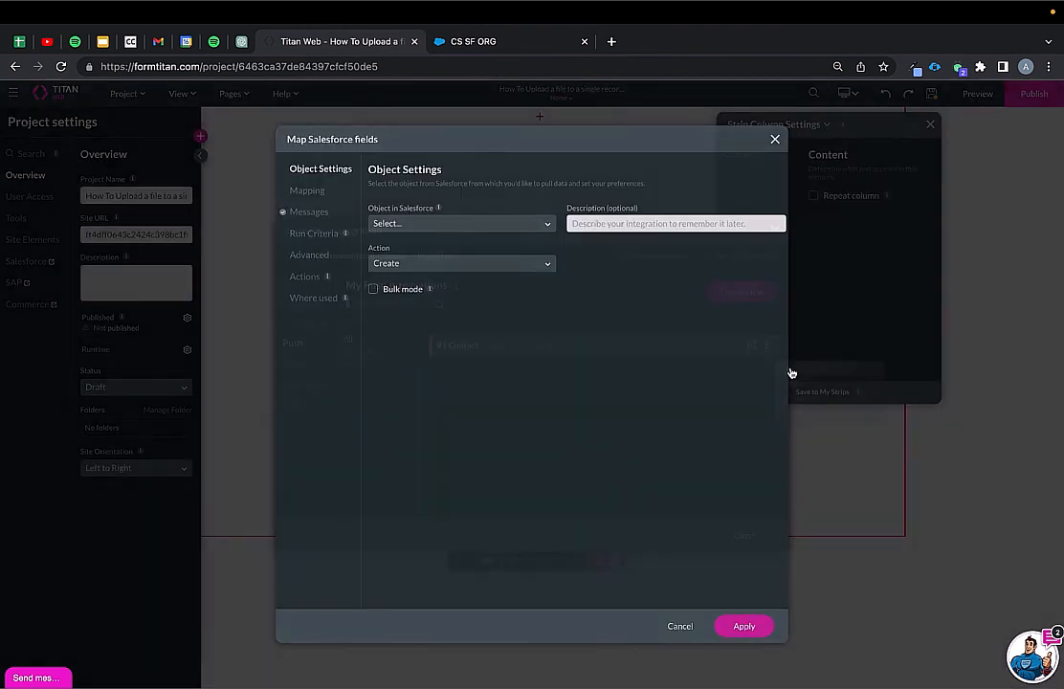
click(410, 226)
Step: Set the child integration's object to Content Version and begin a '2)' description
text(files)
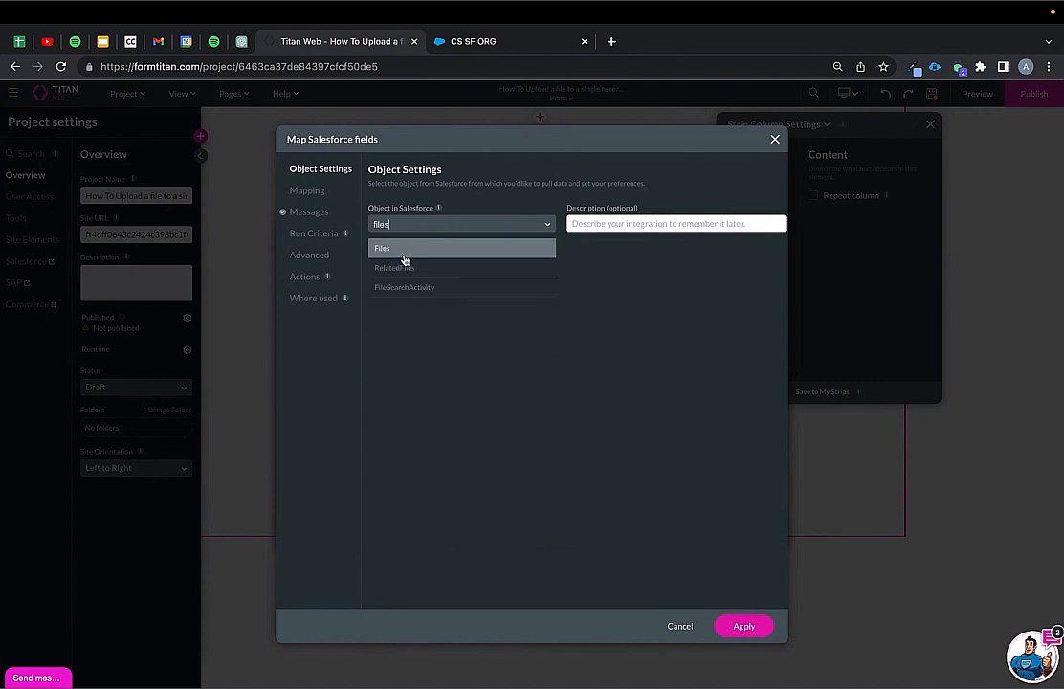
click(404, 262)
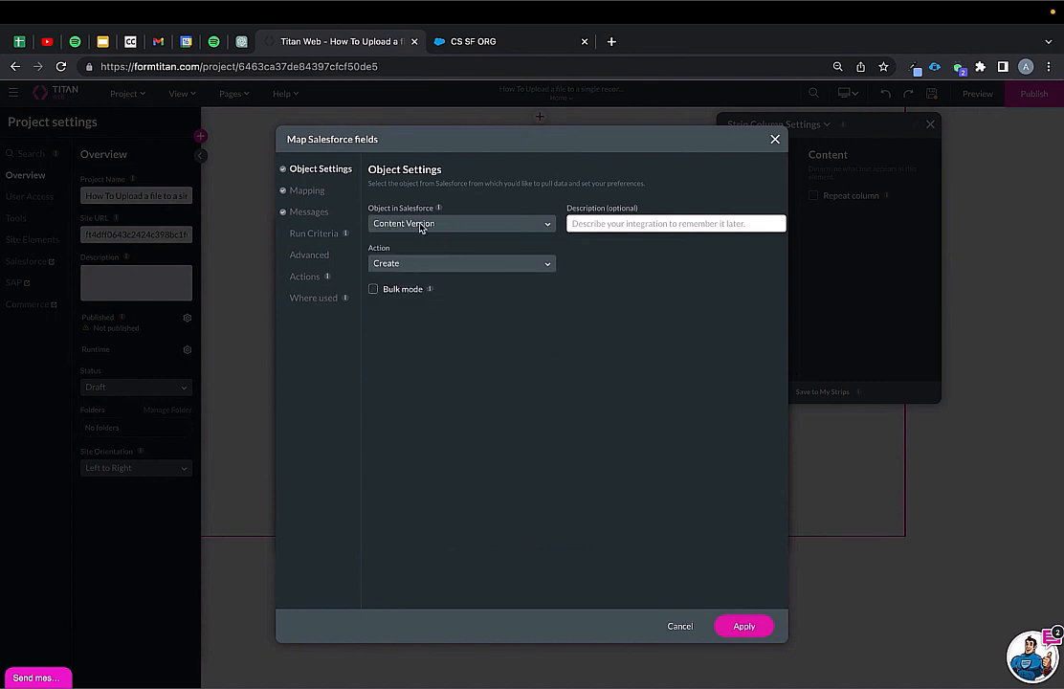
click(419, 227)
click(719, 349)
click(597, 223)
text(1)
key(BackSpace)
text(2) This will upload the files)
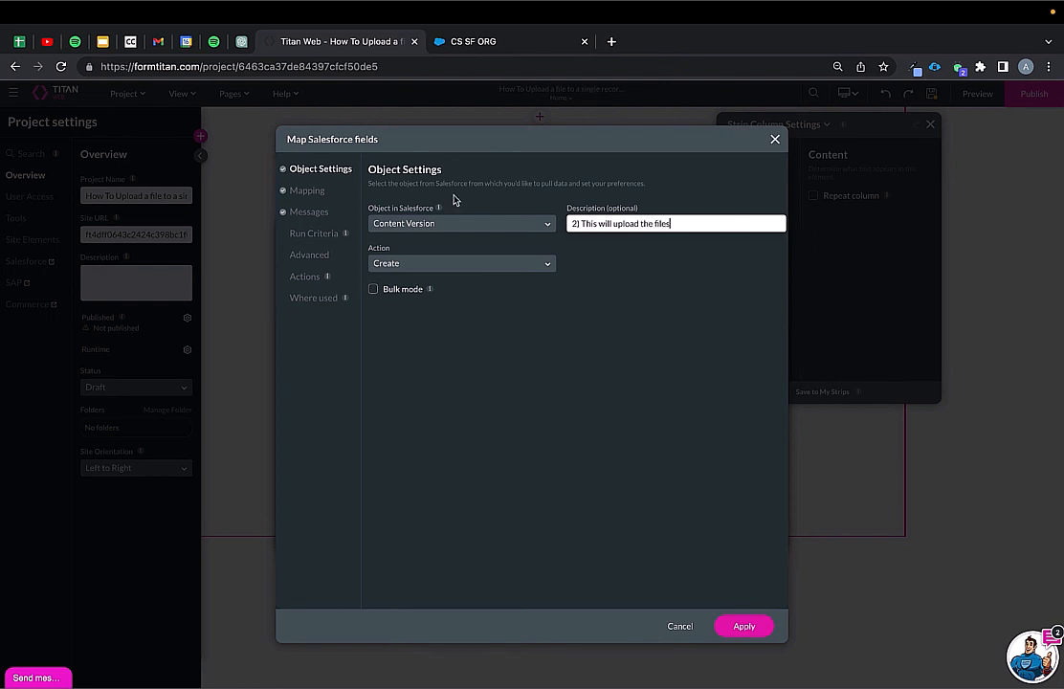
Step: Map Content Version's Version Data to the Choose files / File upload element
click(306, 191)
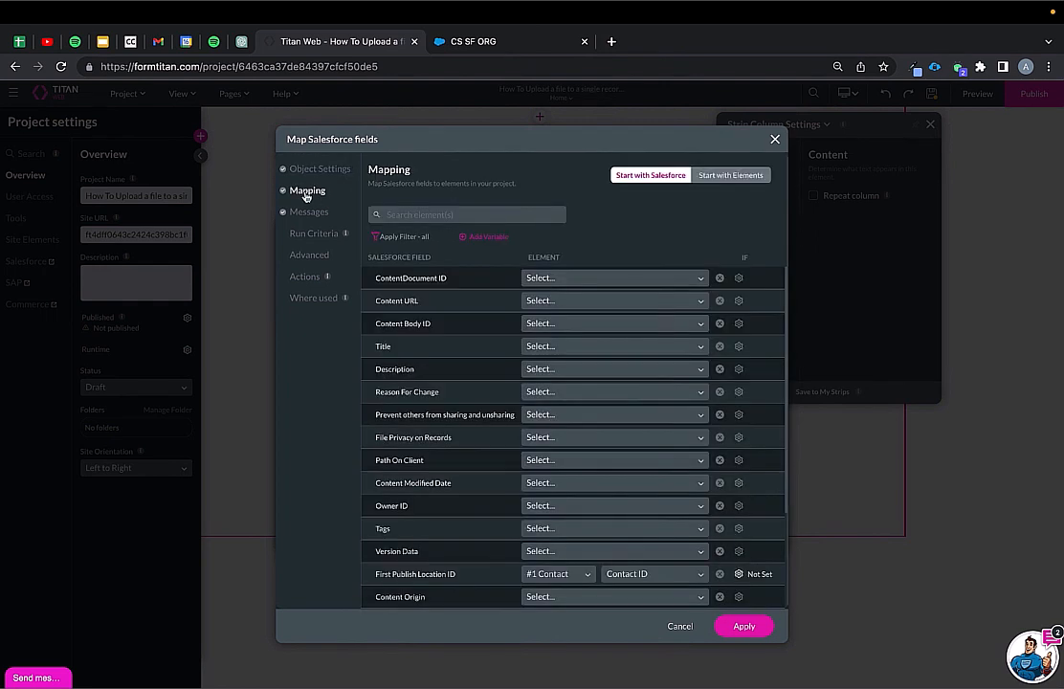
scroll(463, 350, down, 3)
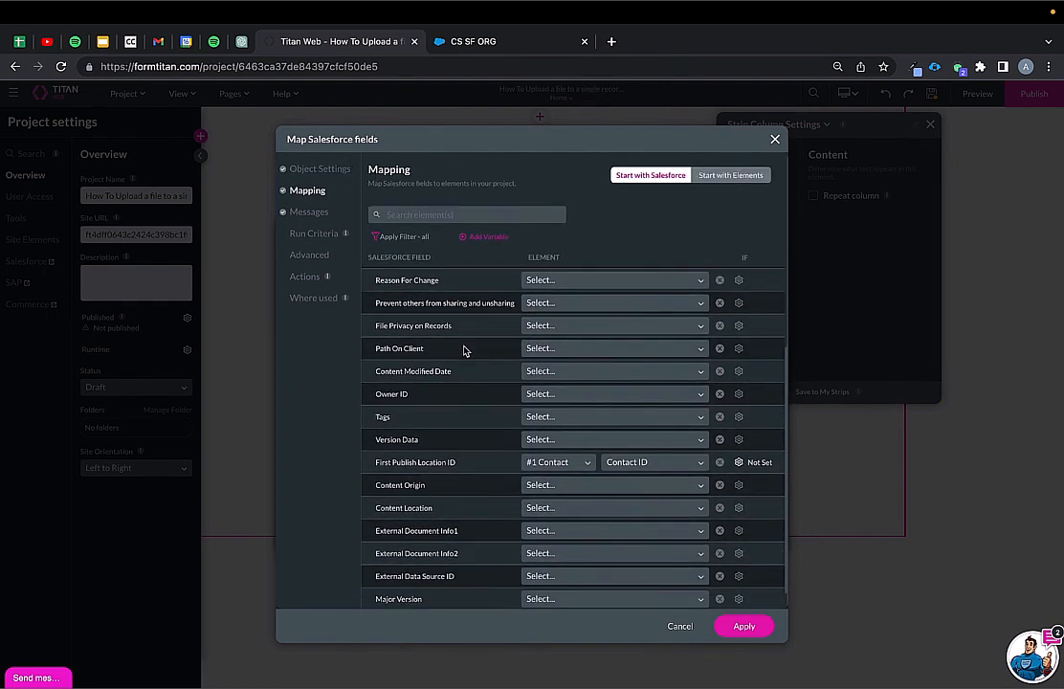
key(ctrl+a)
drag(358, 451, 789, 481)
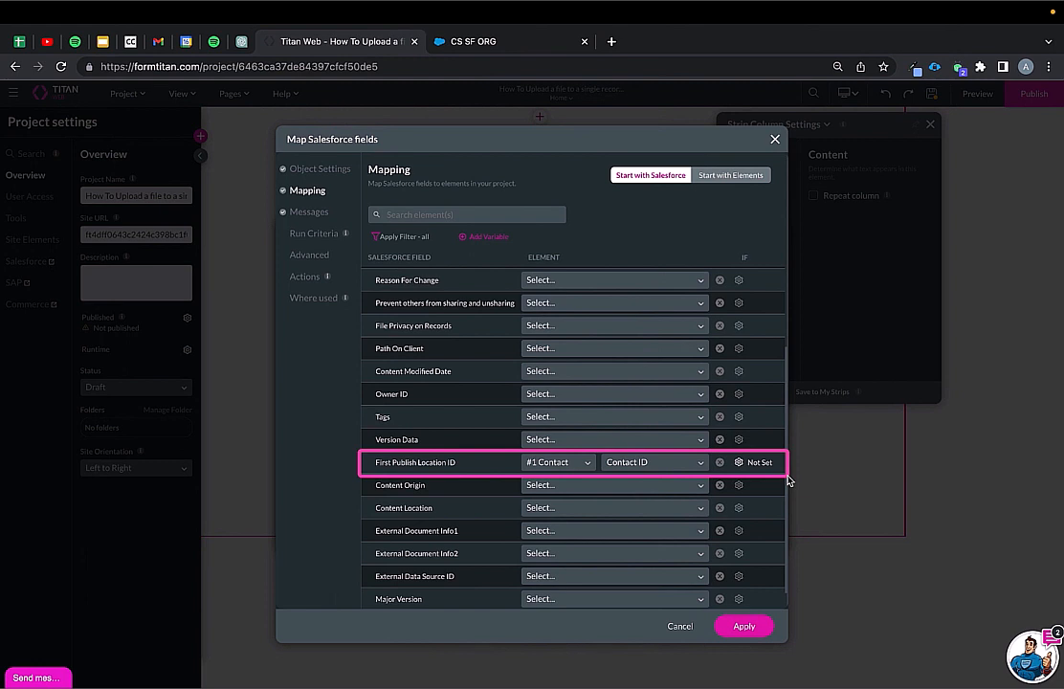
key(Escape)
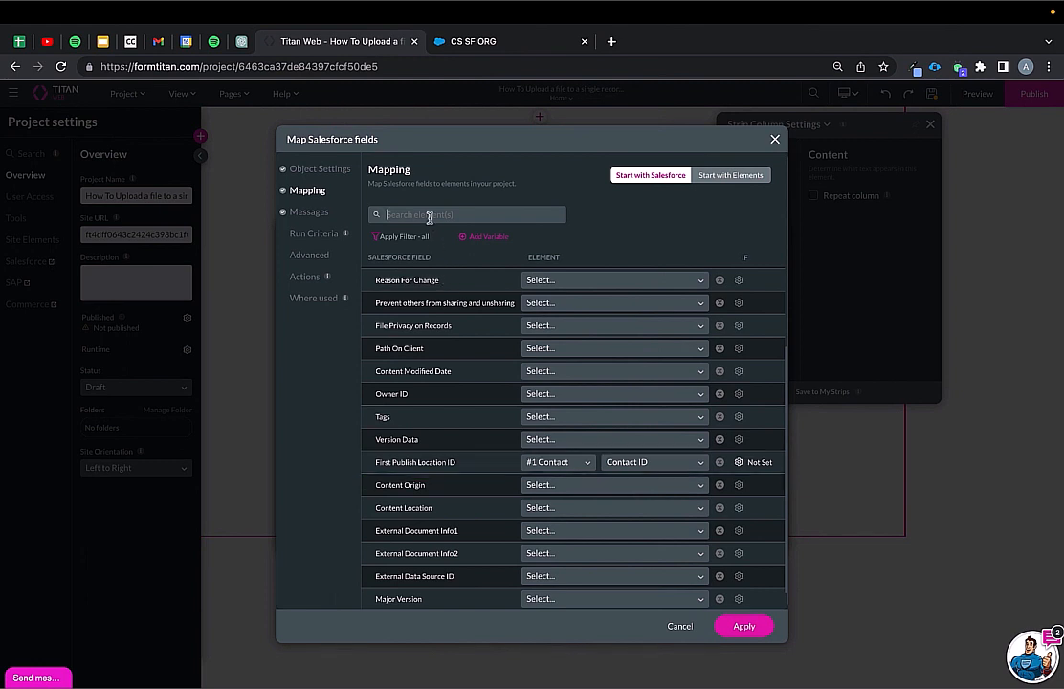
text(ver)
click(553, 278)
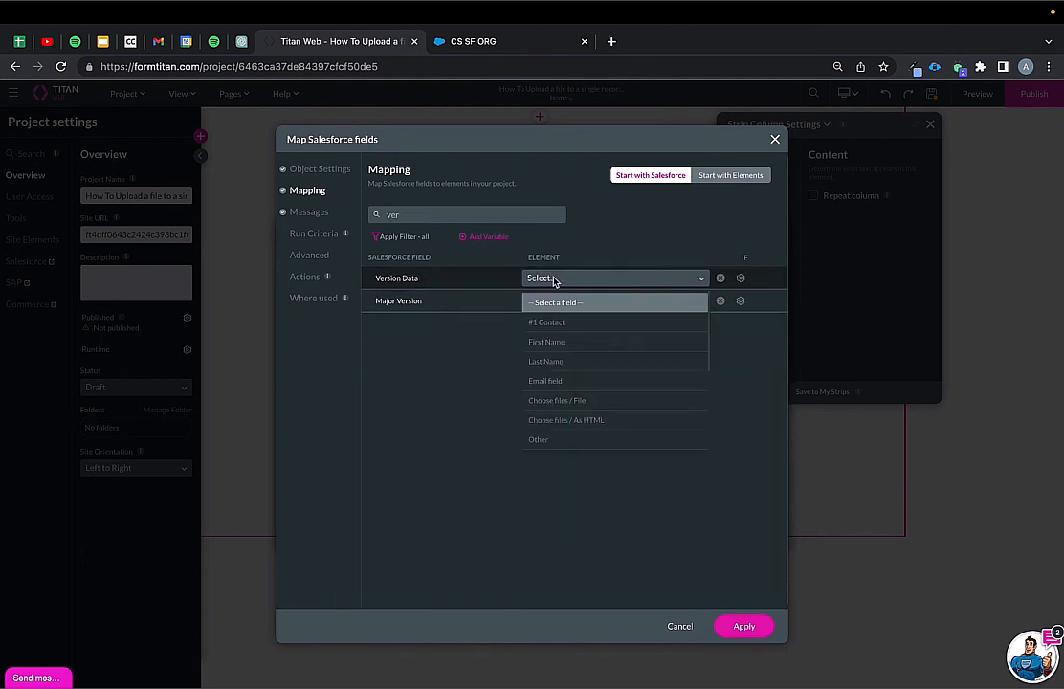
scroll(630, 404, down, 2)
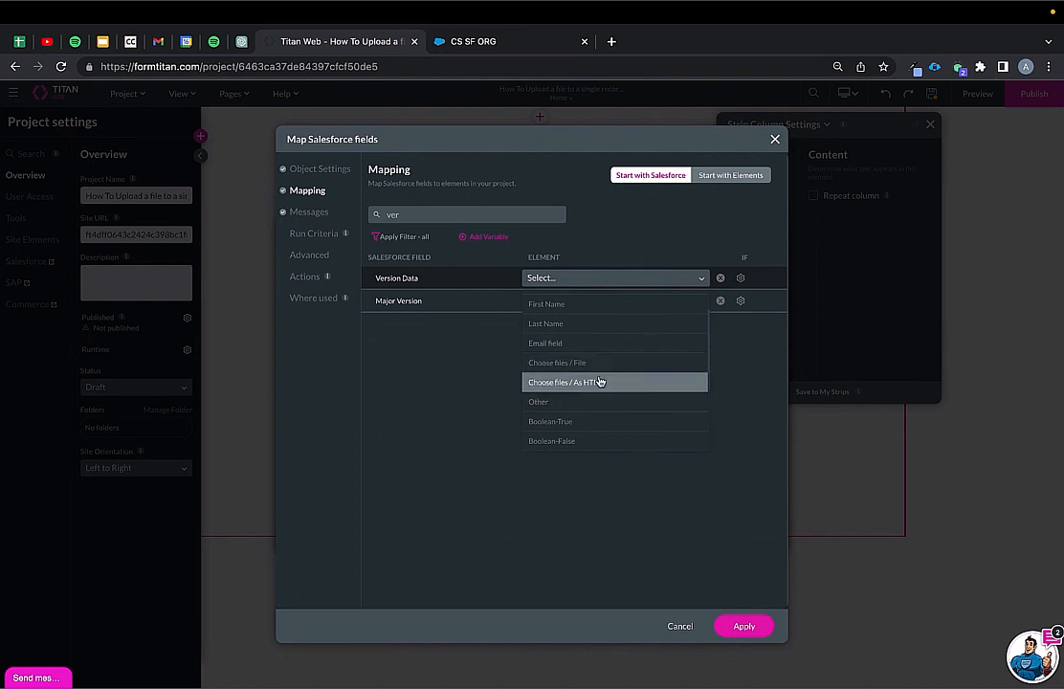
scroll(598, 381, down, 4)
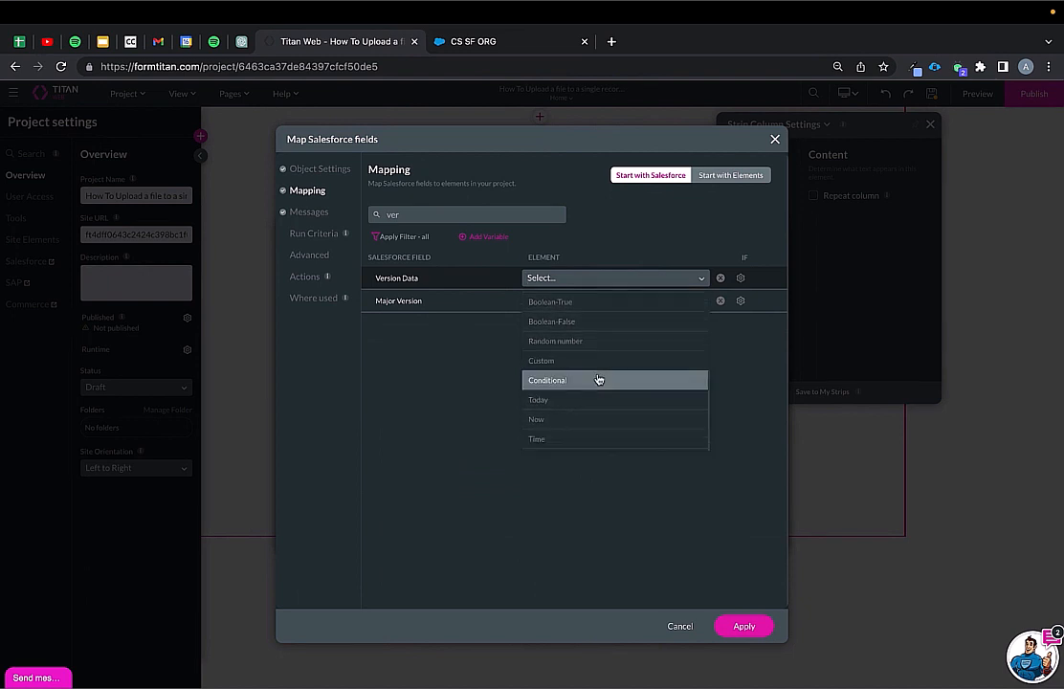
scroll(598, 381, up, 4)
scroll(598, 381, up, 1)
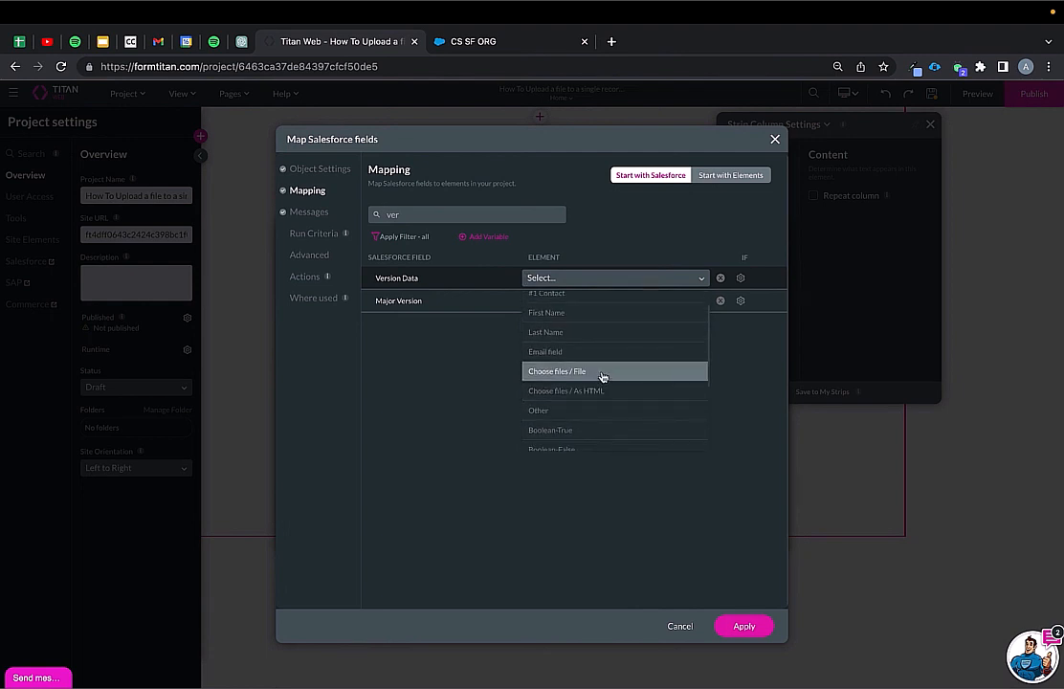
click(602, 373)
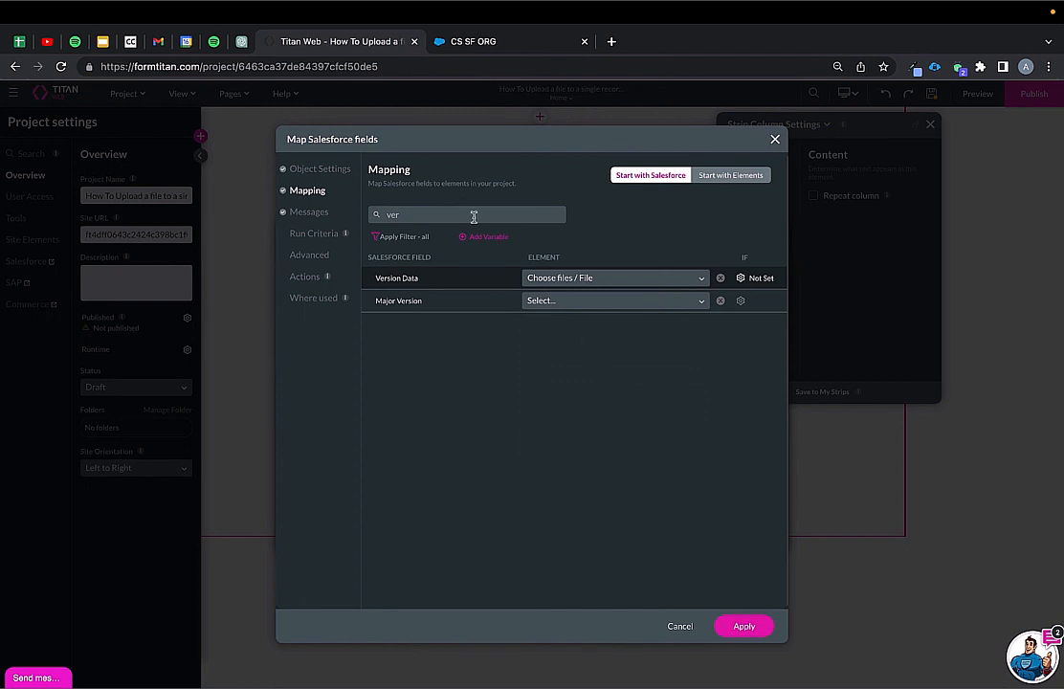
key(BackSpace)
key(BackSpace)
key(BackSpace)
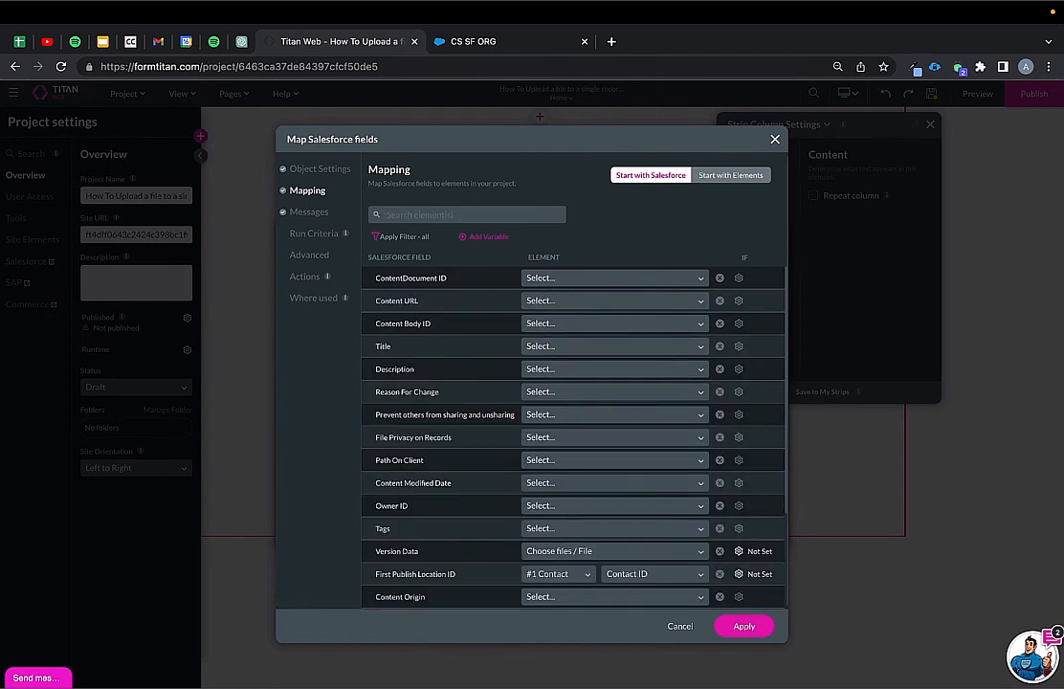
Step: Change the Title field's element from the uploaded file to Custom
text(tit)
click(644, 279)
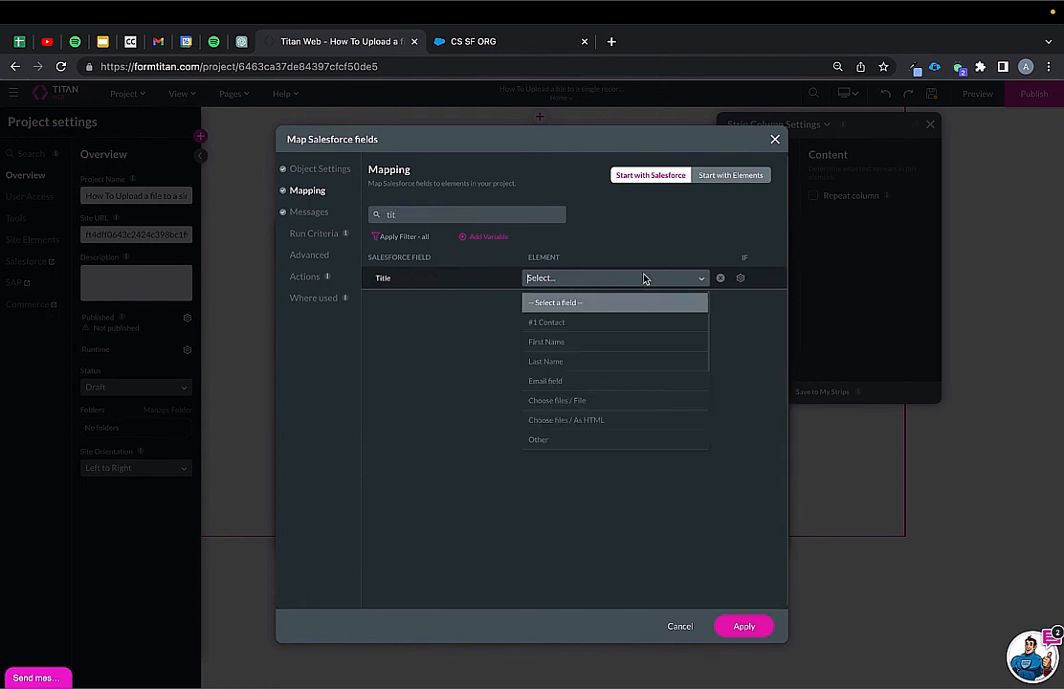
click(587, 403)
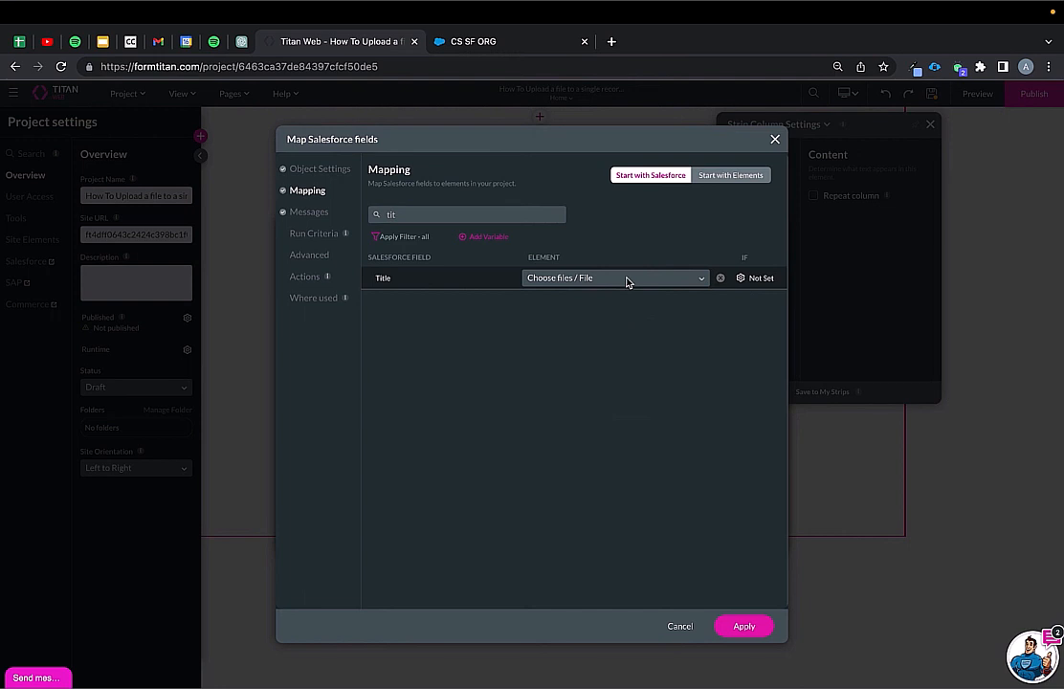
click(627, 281)
text(var)
key(BackSpace)
key(BackSpace)
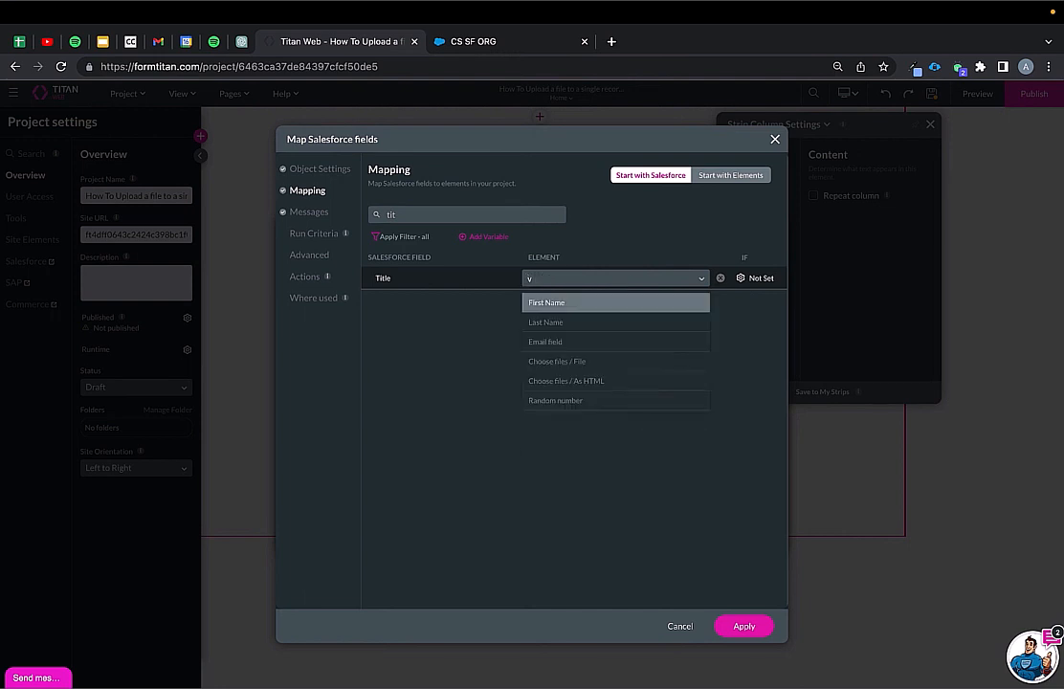
key(BackSpace)
text(cust)
click(629, 304)
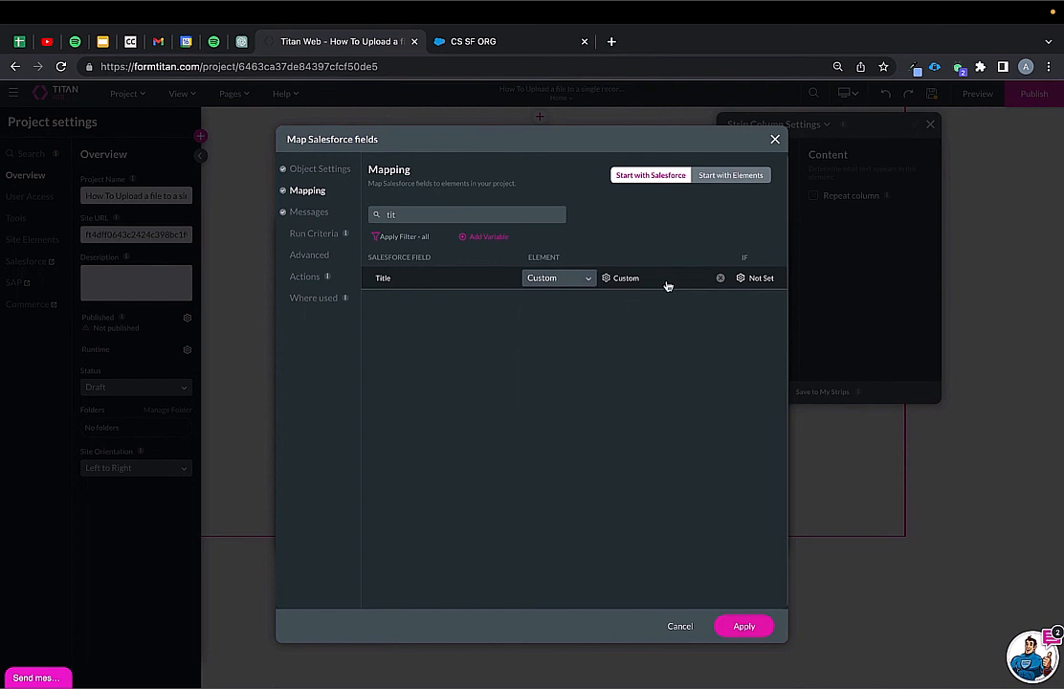
Step: Build Title's custom value from the First Name and Last Name fields
click(620, 280)
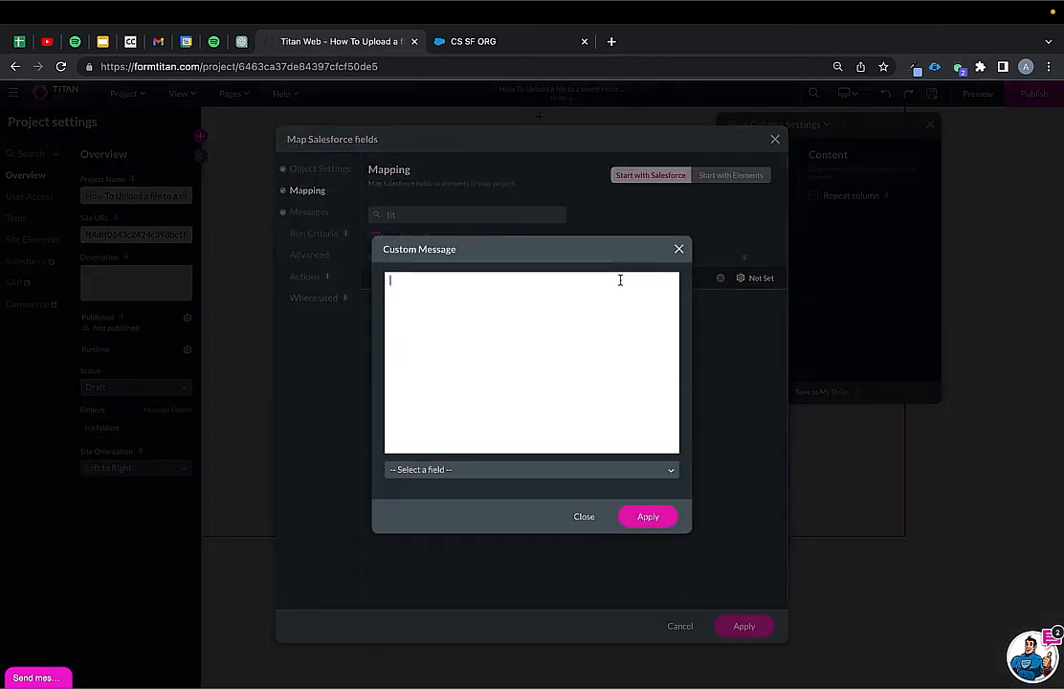
click(522, 469)
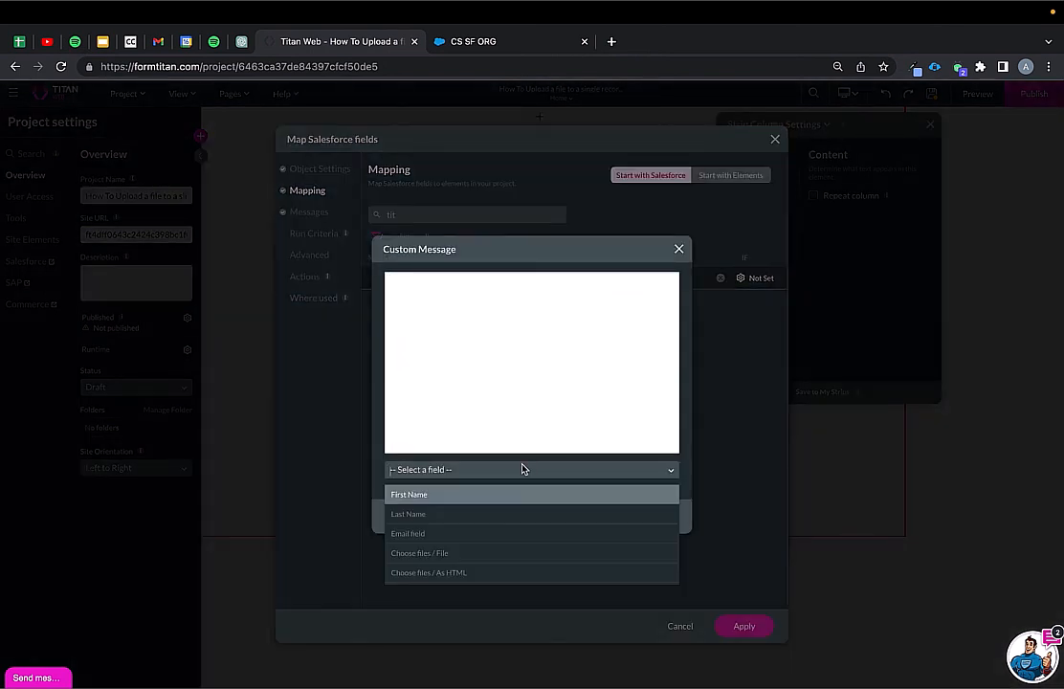
click(479, 495)
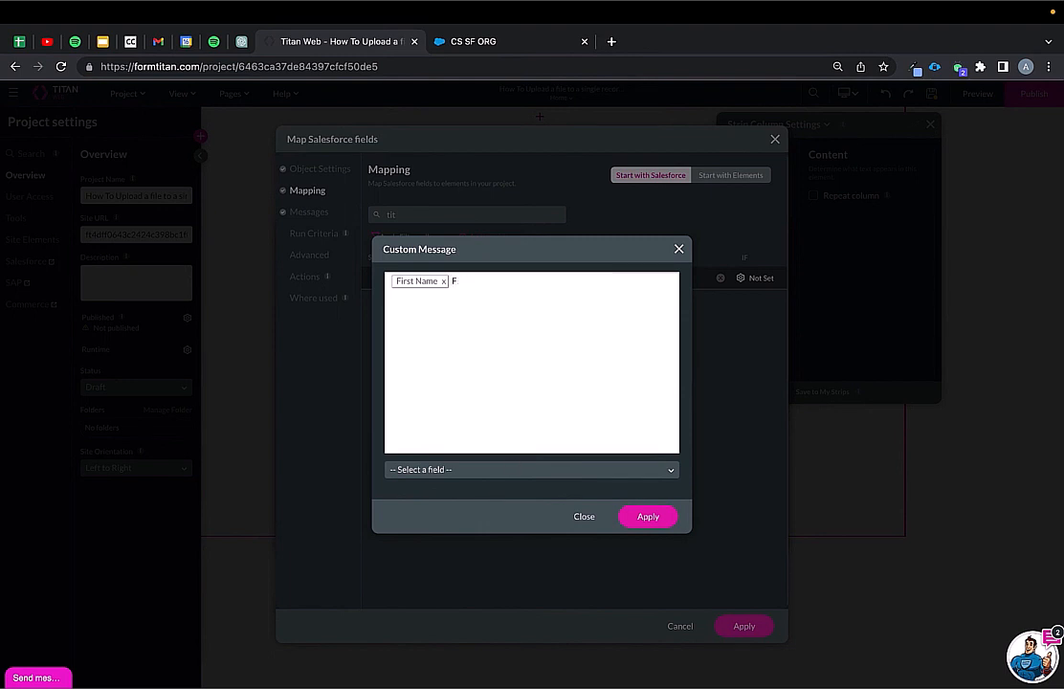
click(477, 469)
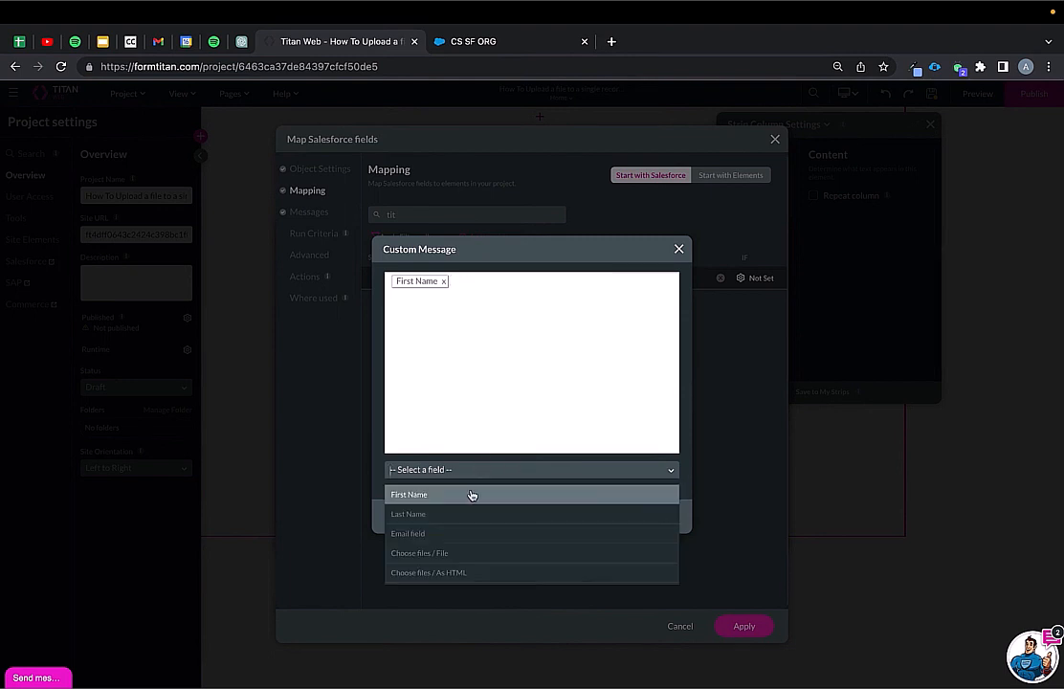
click(442, 514)
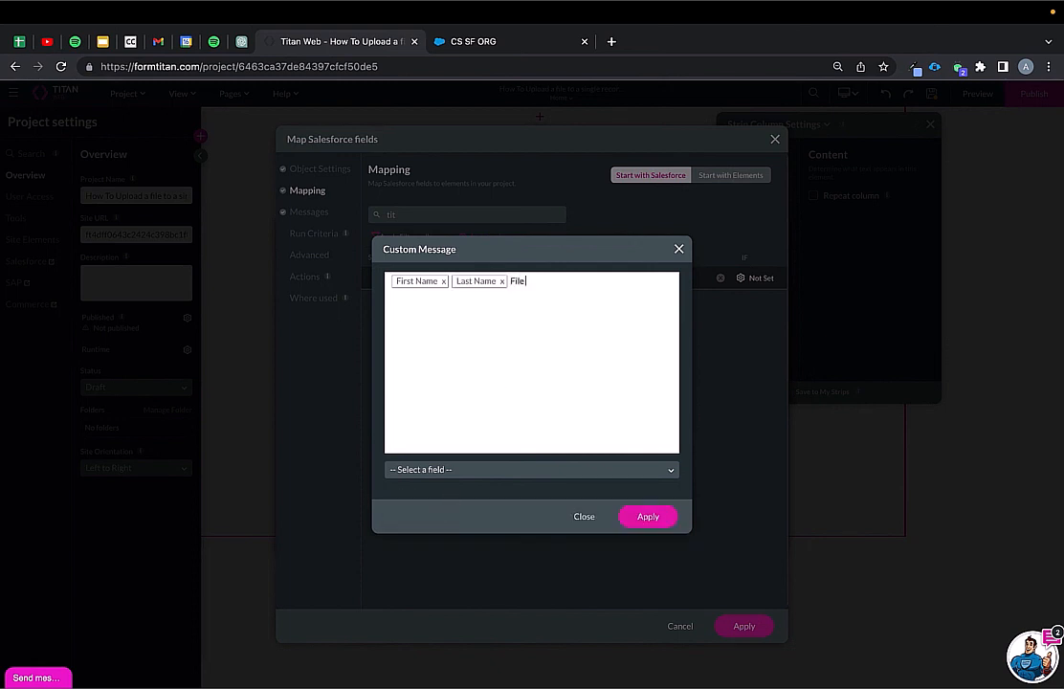
click(648, 516)
Step: Apply the mapping, close Salesforce Integration, and open the Submit button's On Click Action
click(744, 625)
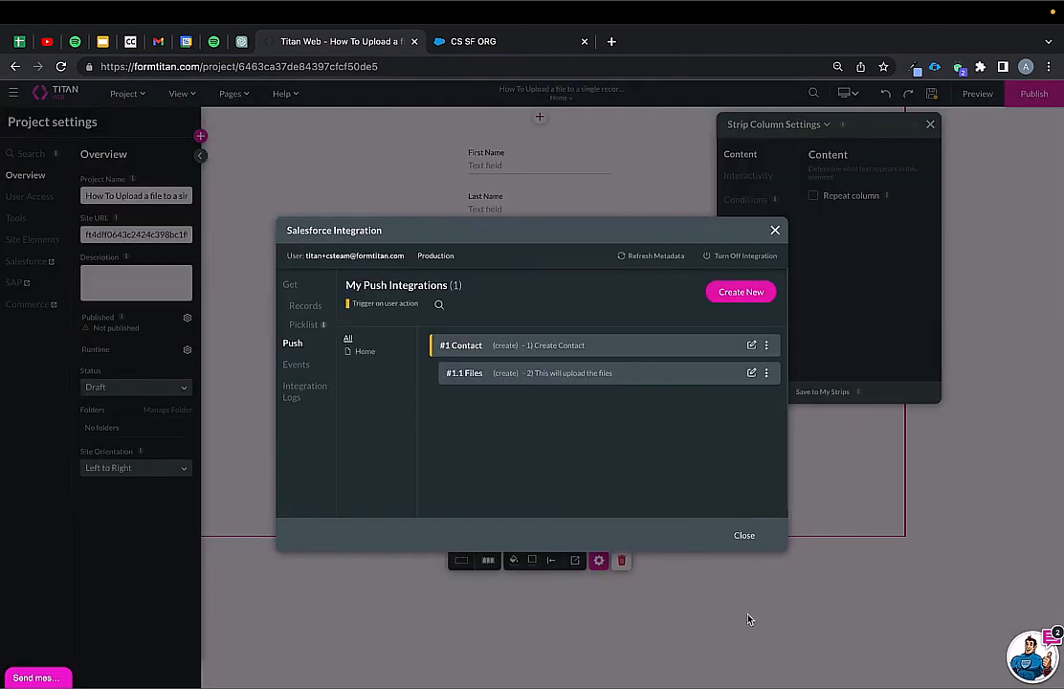
click(744, 535)
click(528, 415)
click(463, 453)
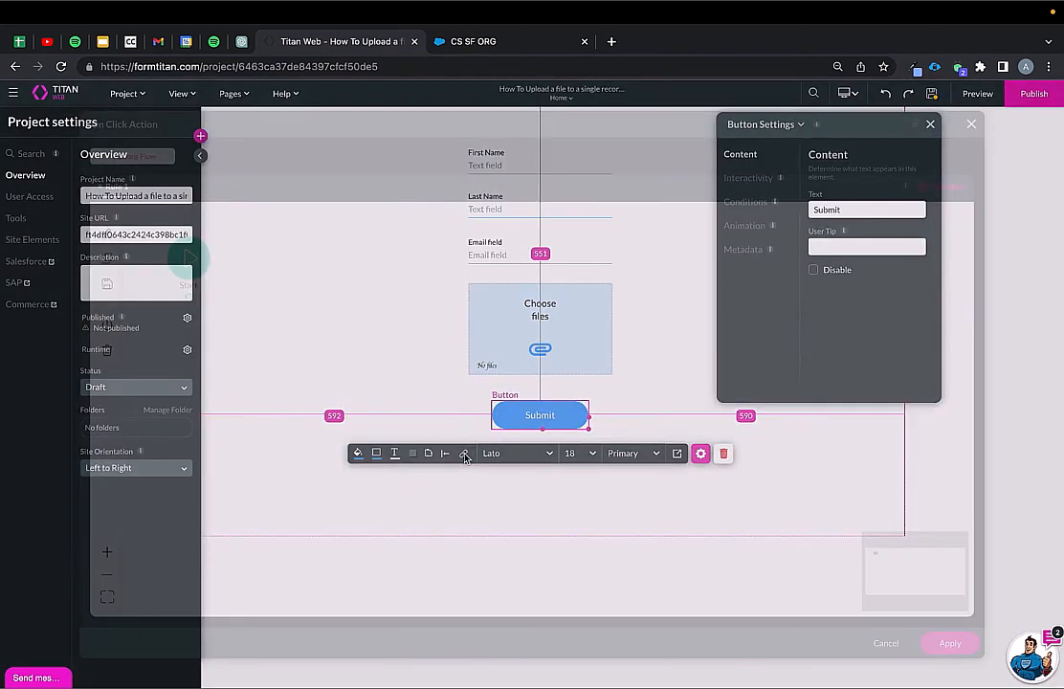
Step: Add a Salesforce Action step running the Create Contact process, save it, and preview the form
click(181, 260)
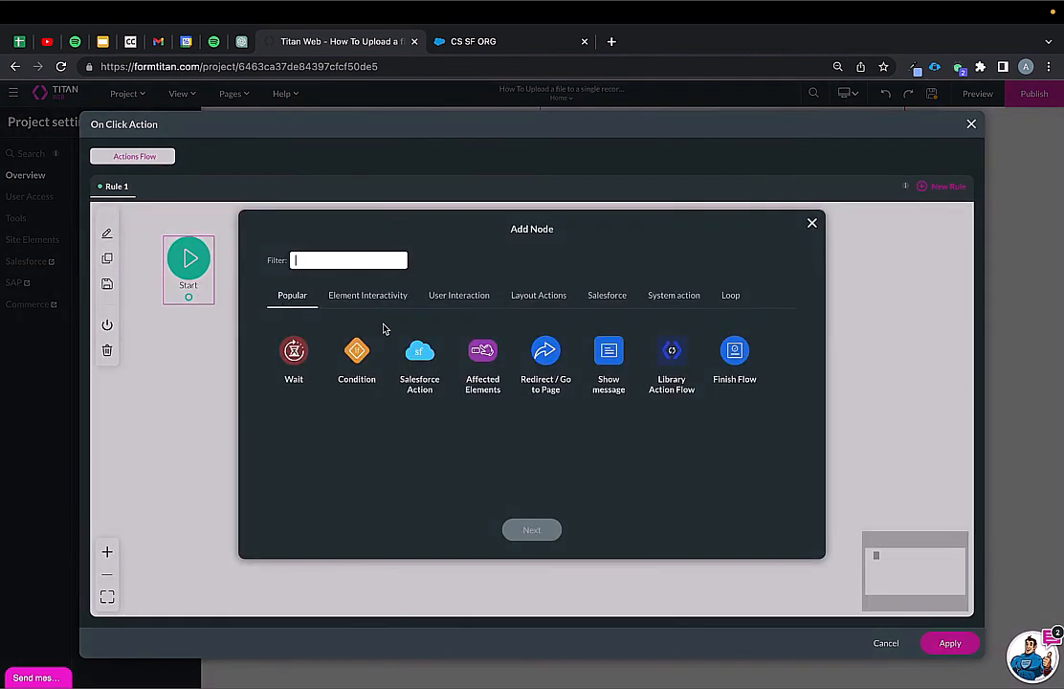
click(420, 349)
click(530, 529)
click(541, 316)
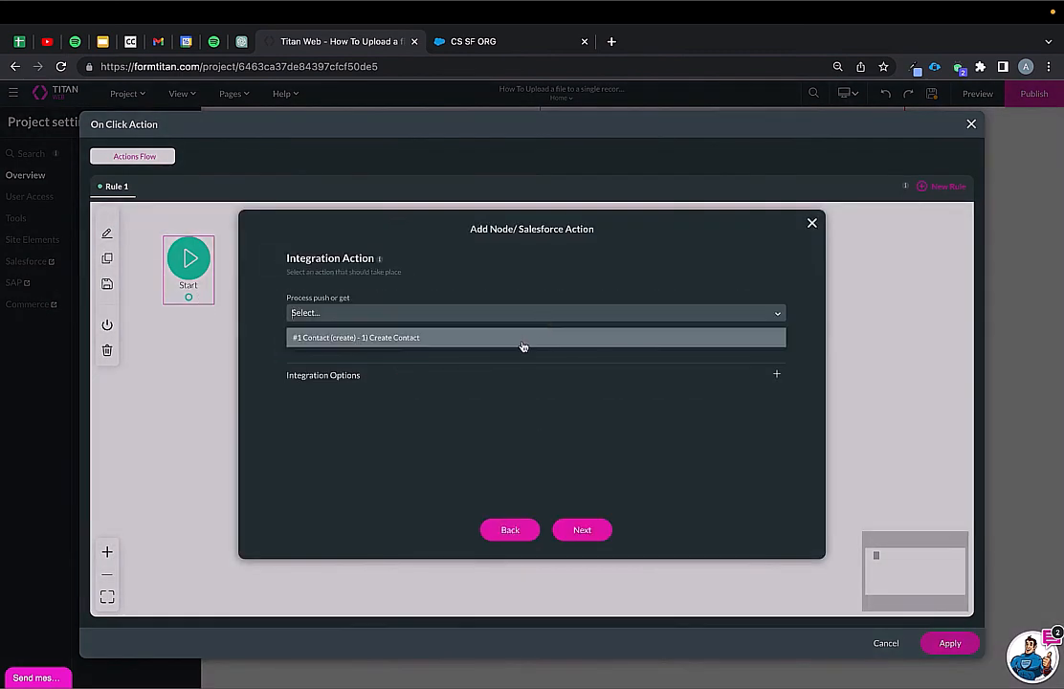
click(525, 340)
click(575, 531)
click(569, 531)
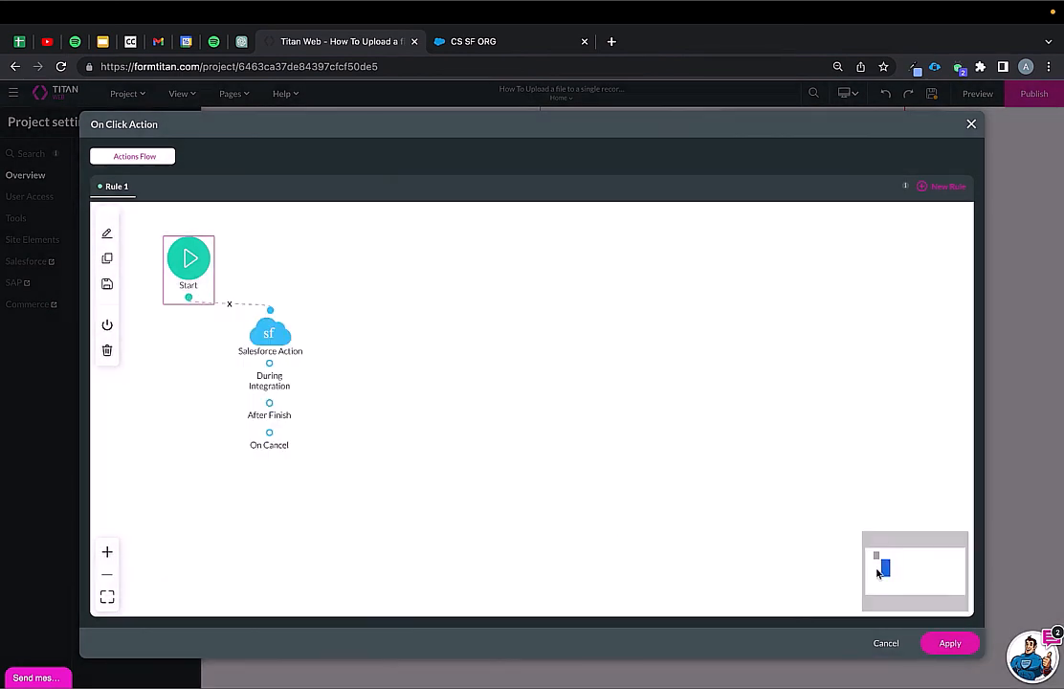
click(947, 642)
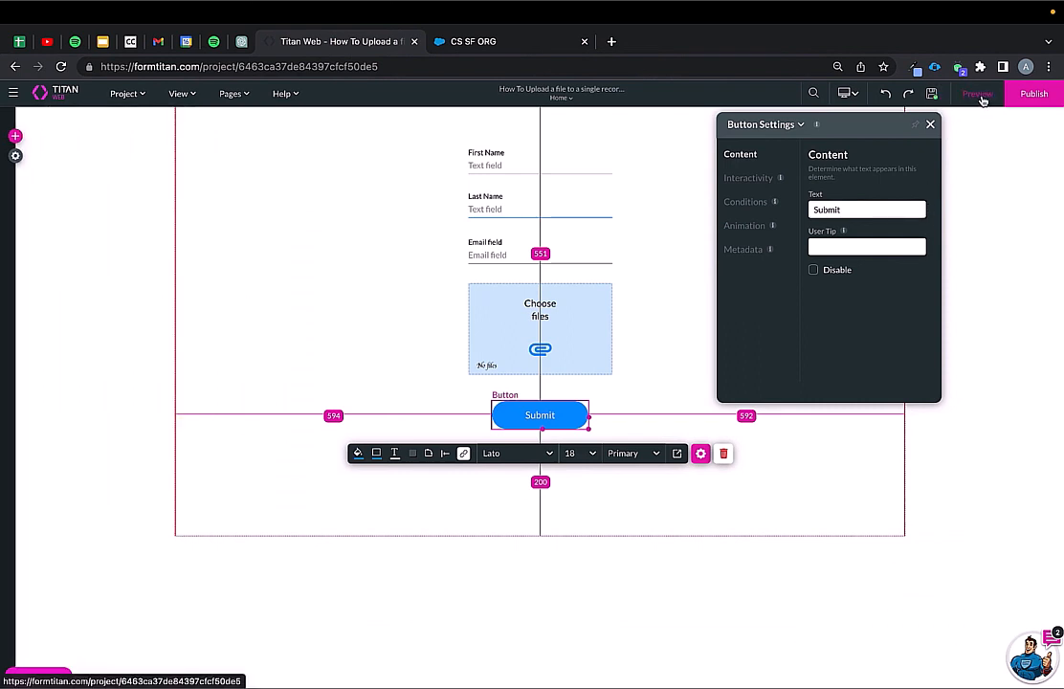
click(984, 96)
Step: Fill the previewed form's First Name, Last Name and Email fields with sample contact details
click(561, 143)
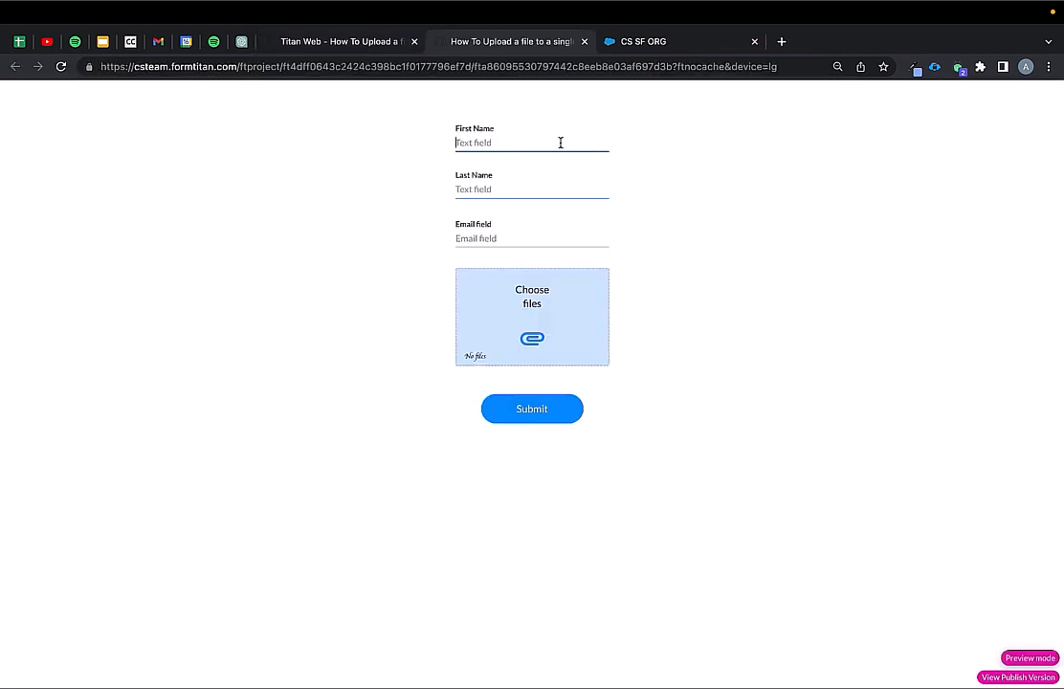
text(T)
key(BackSpace)
text(File)
click(590, 195)
text(Upload)
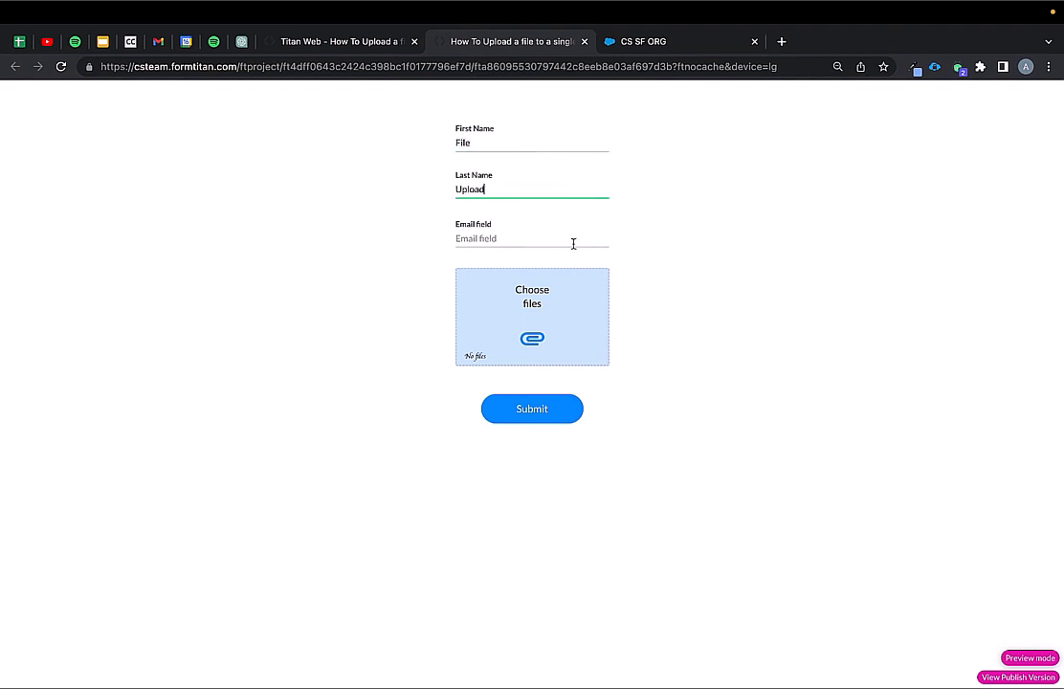
click(573, 243)
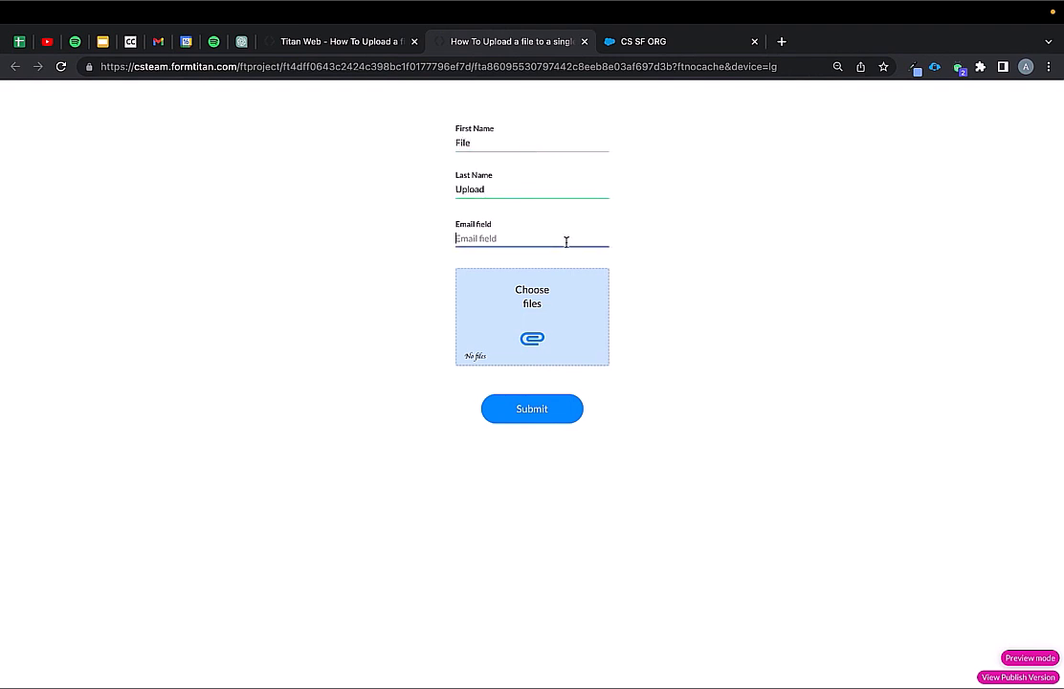
text(file@u)
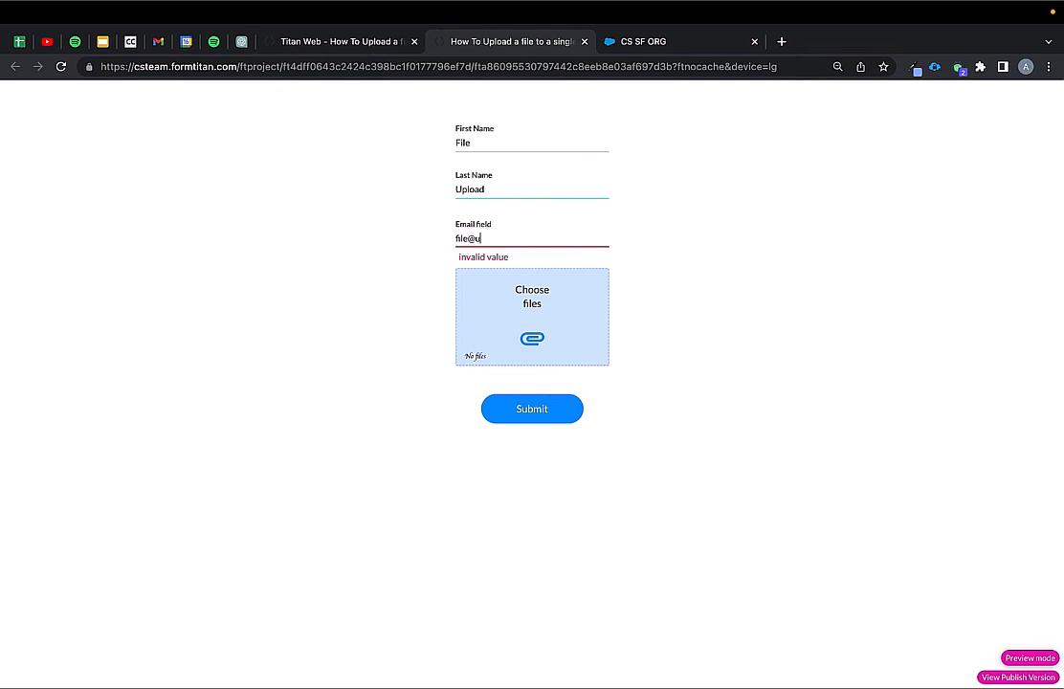
text(pload.co)
text(m)
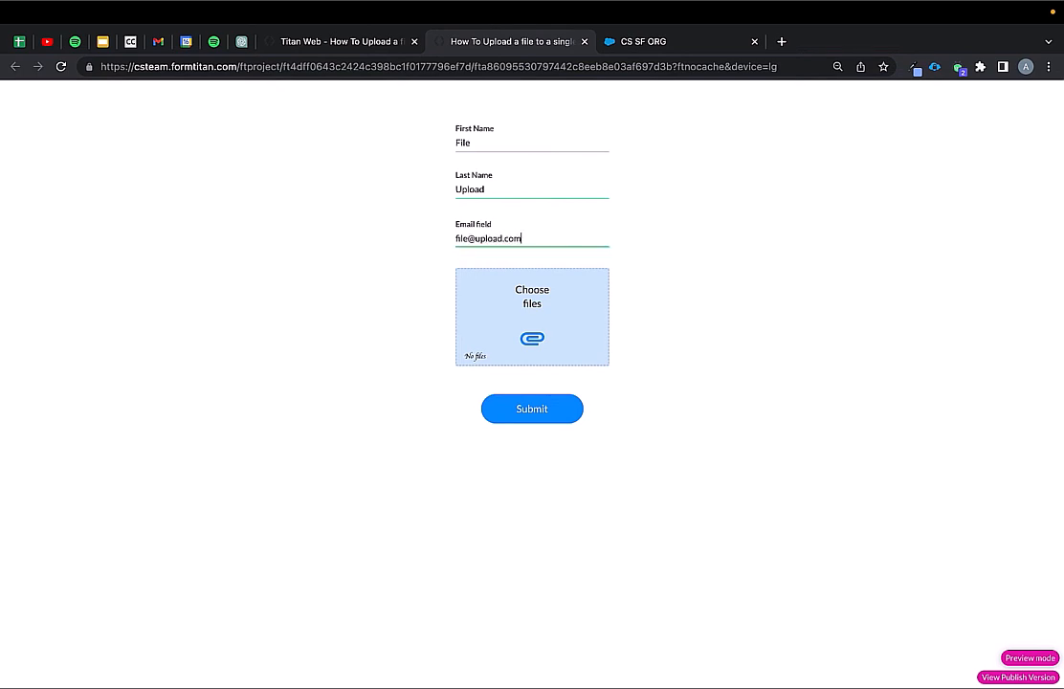
Step: Attach one screenshot file to the form and submit it
click(567, 309)
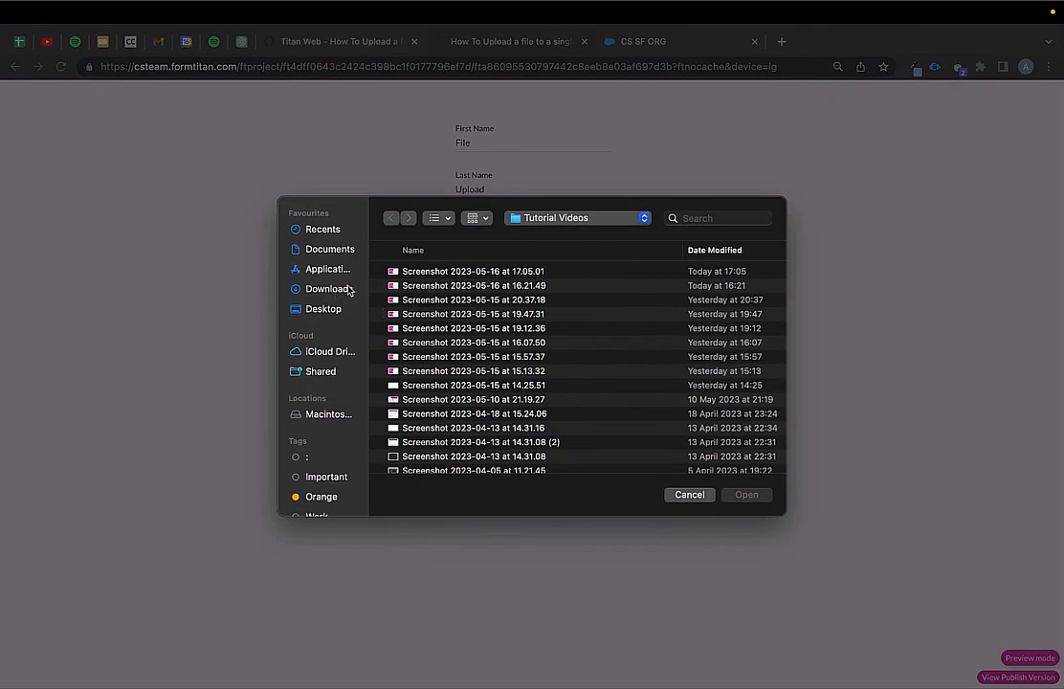
double_click(432, 274)
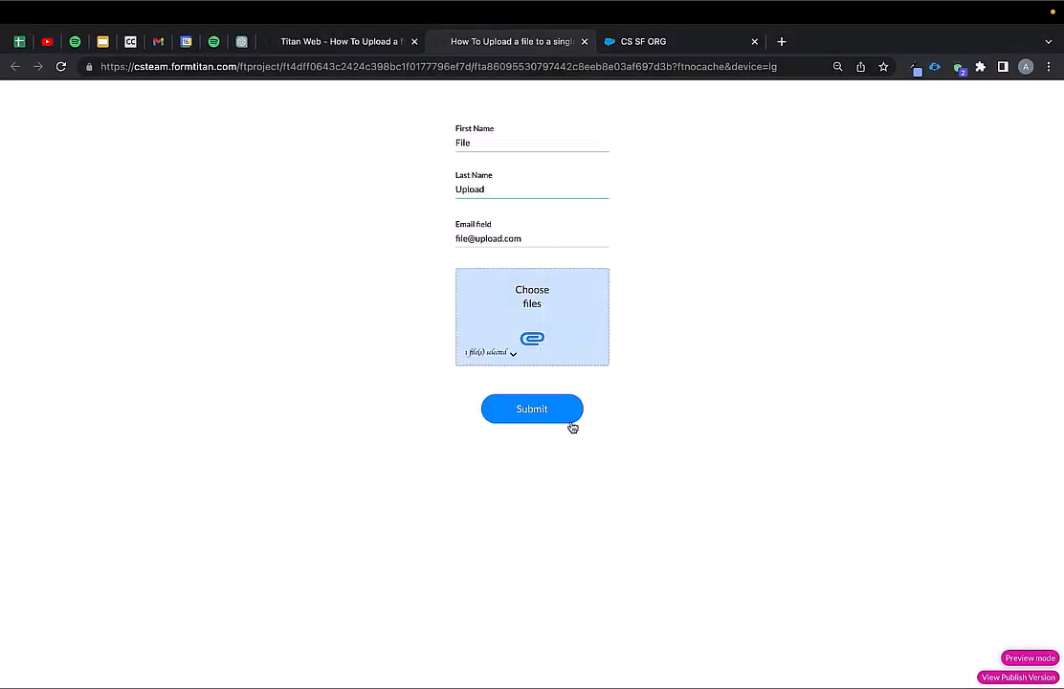
click(564, 418)
Step: Check the Salesforce Integration Logs in project settings and follow the new Contact Record ID link
click(377, 47)
click(16, 157)
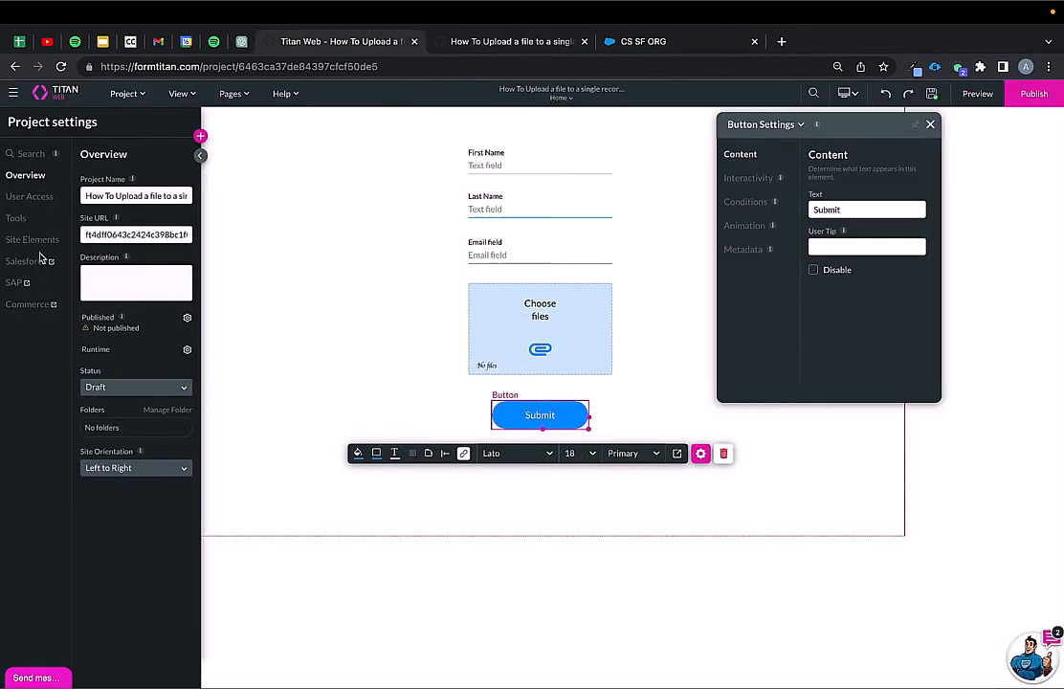
click(28, 263)
click(292, 390)
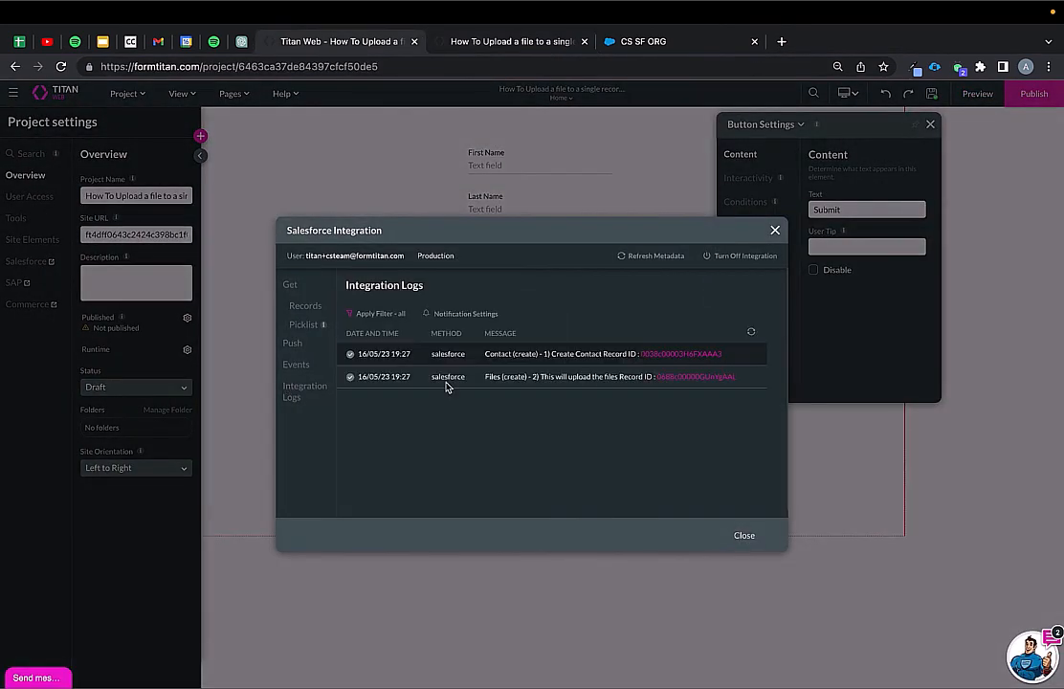
click(692, 360)
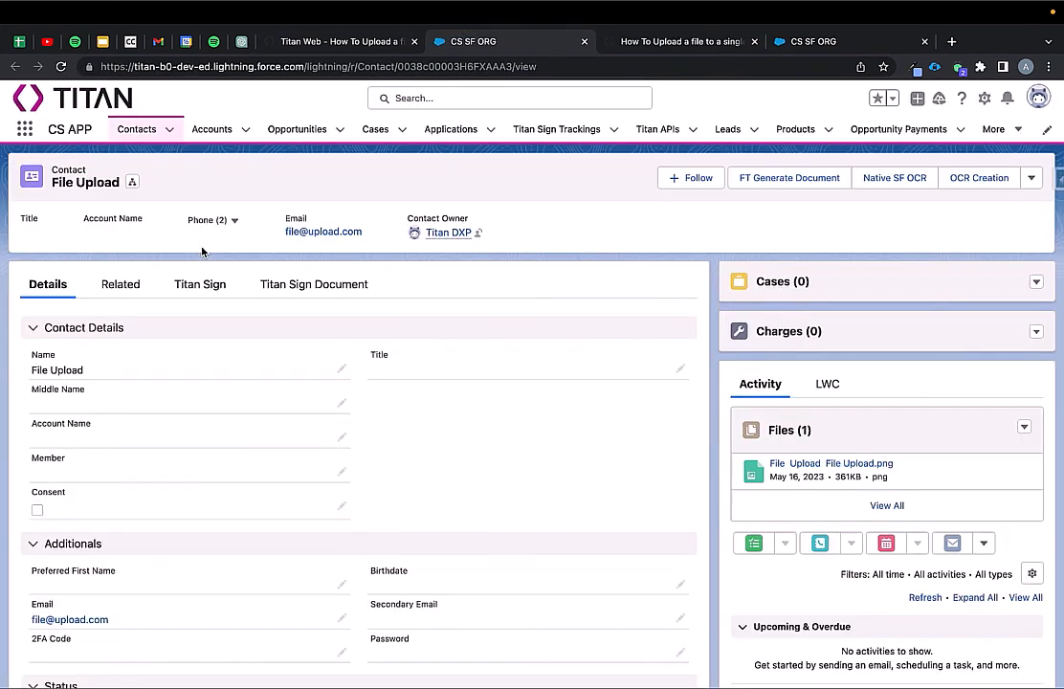
Step: Preview the attached File Upload.png, list all the contact's files, then return to the record
click(879, 467)
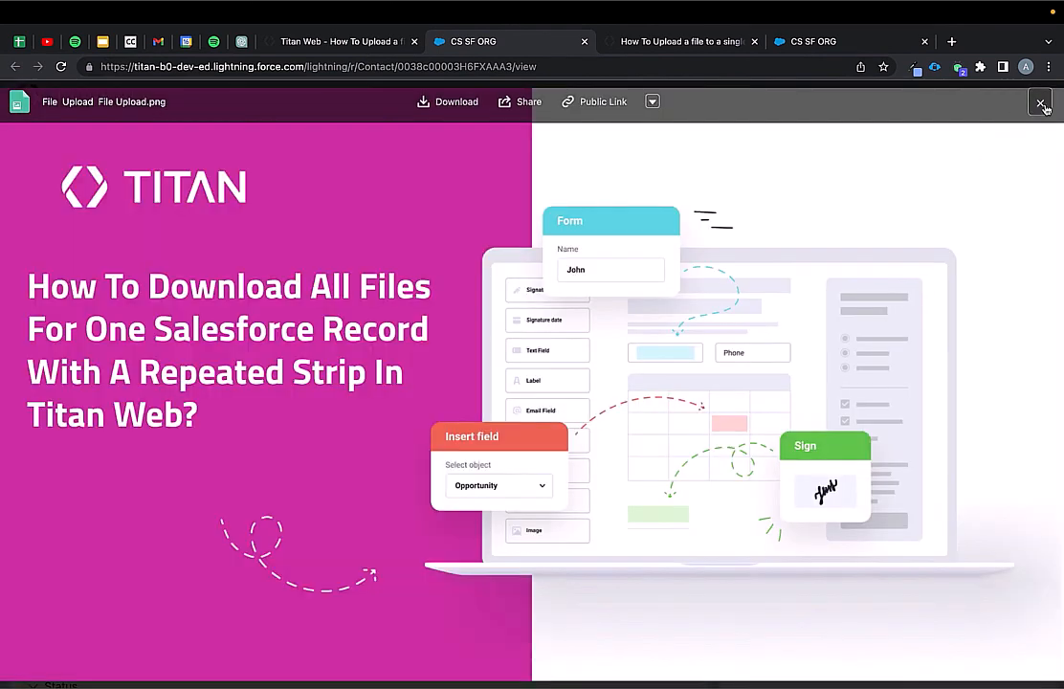
click(1040, 102)
click(870, 505)
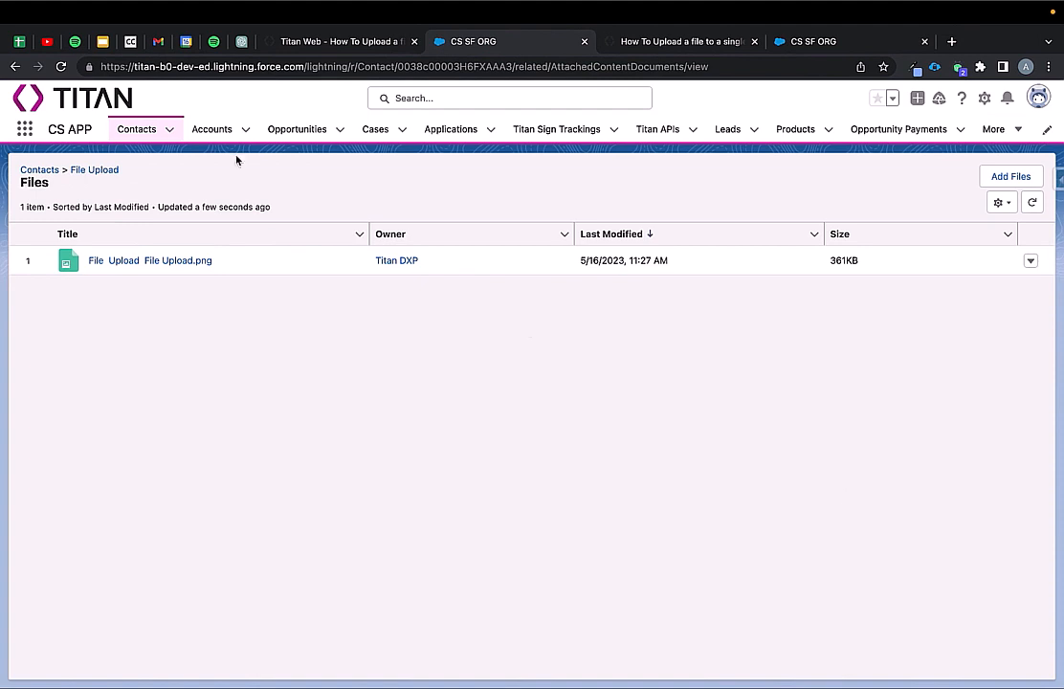
click(16, 66)
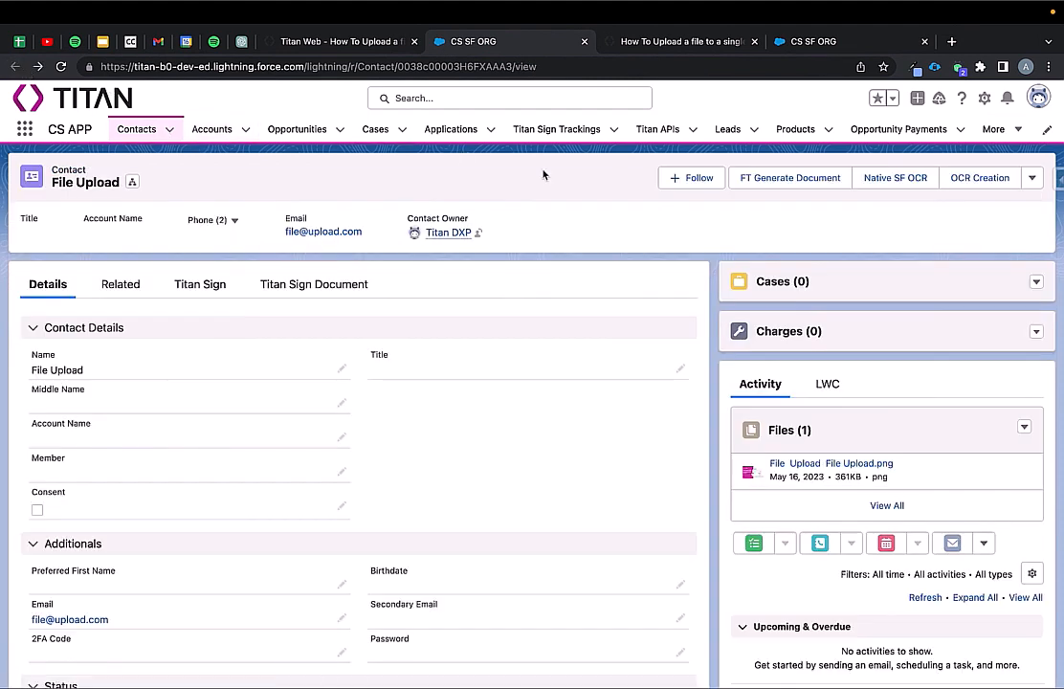